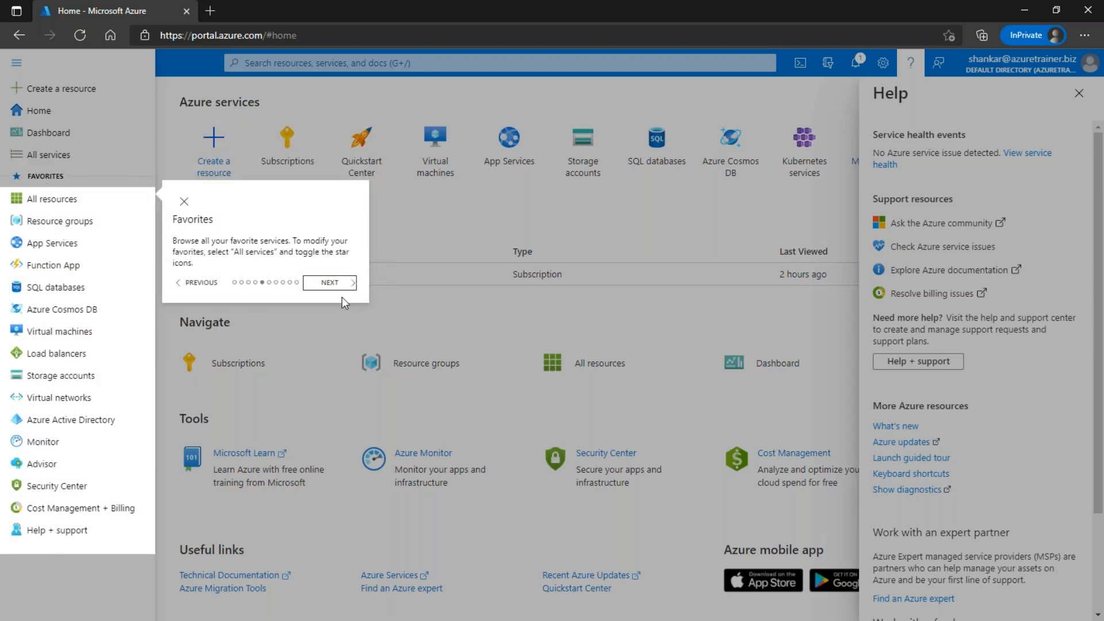
Step: Finish the guided tour's search, directory, notifications, help and account steps, then close Help
left_click(332, 283)
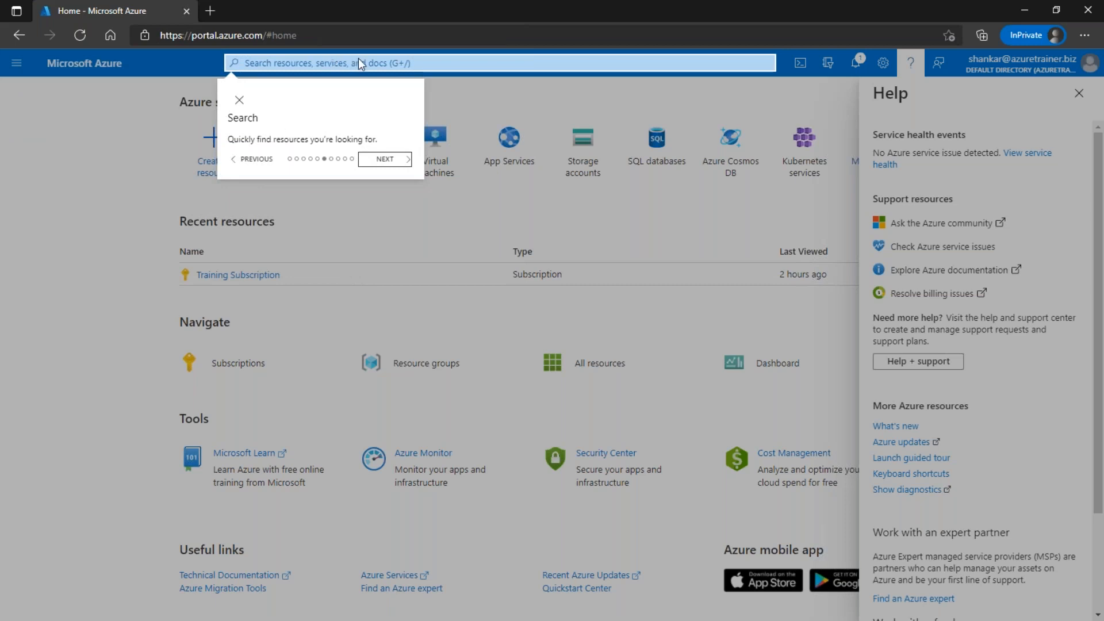
left_click(385, 159)
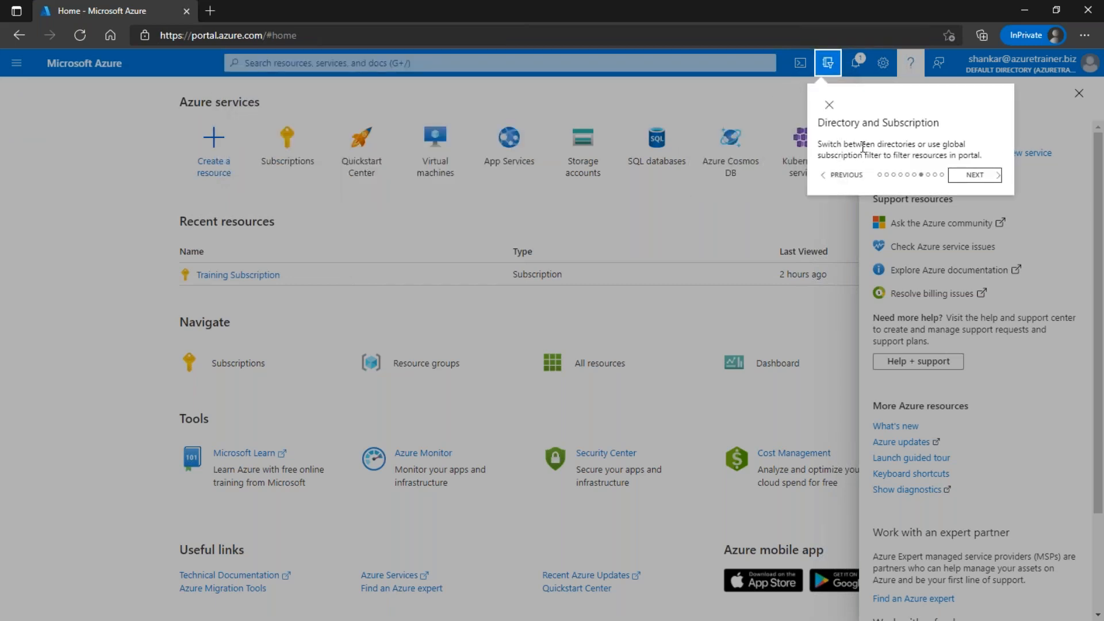
left_click(976, 175)
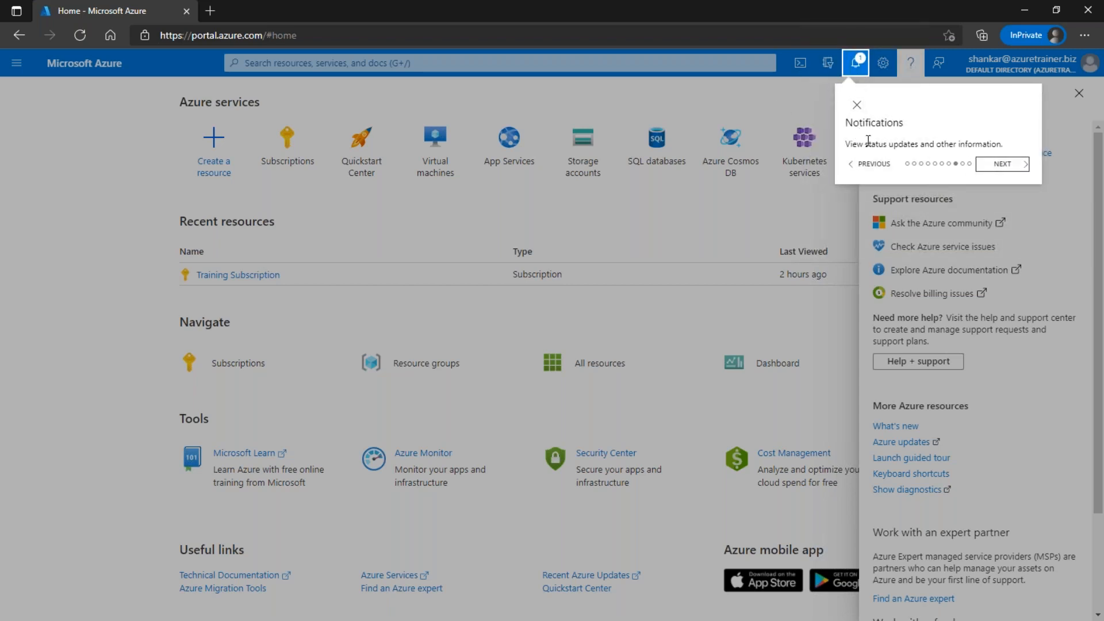
left_click(1000, 166)
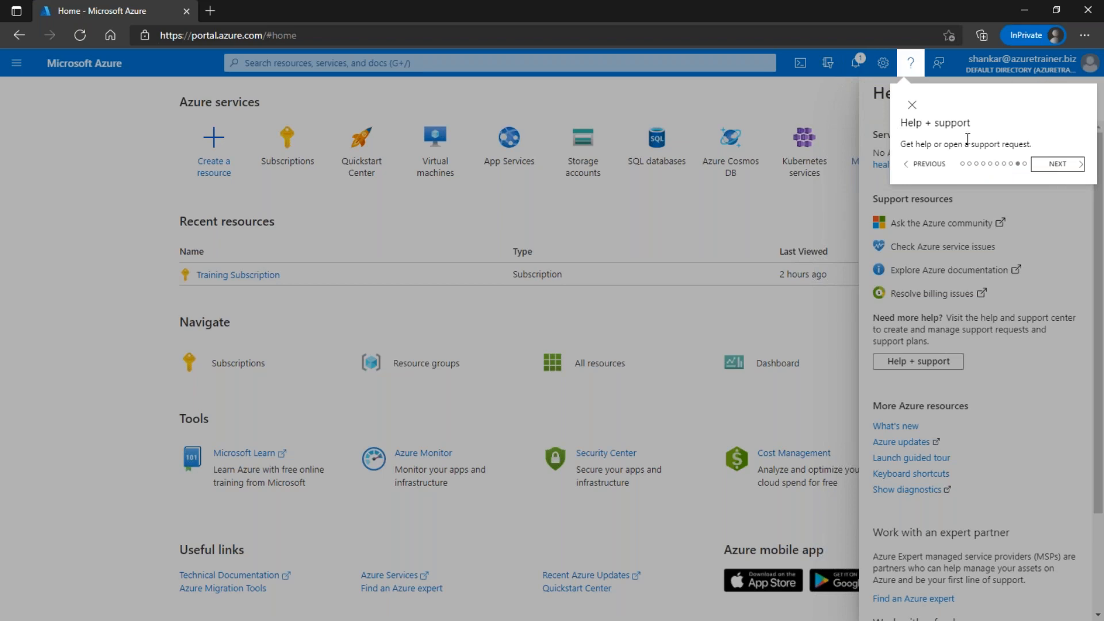
left_click(1056, 166)
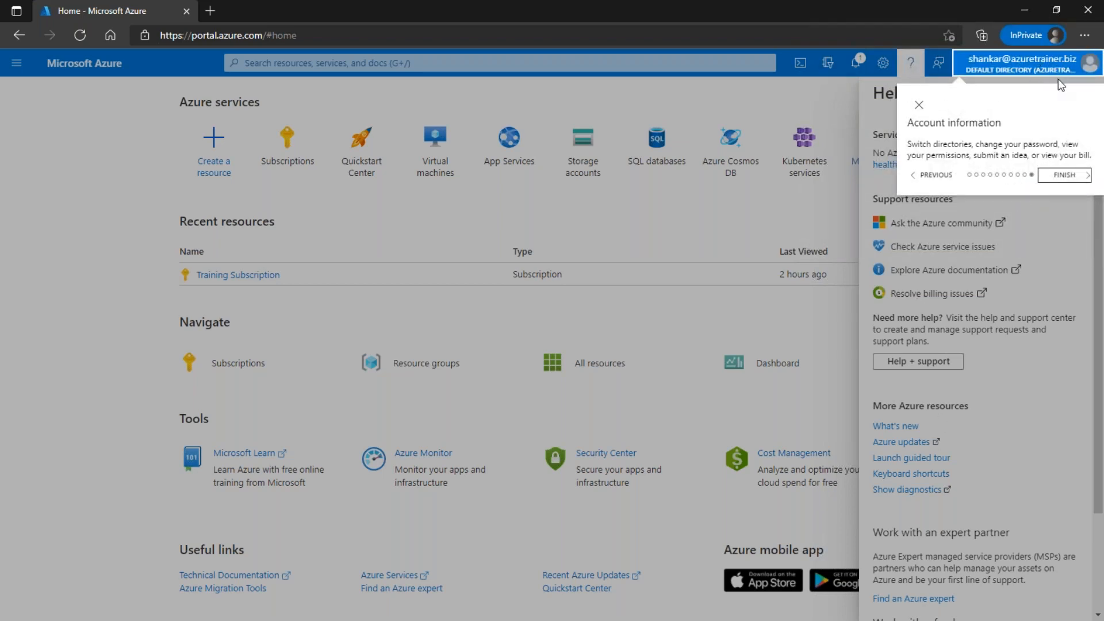
left_click(1065, 176)
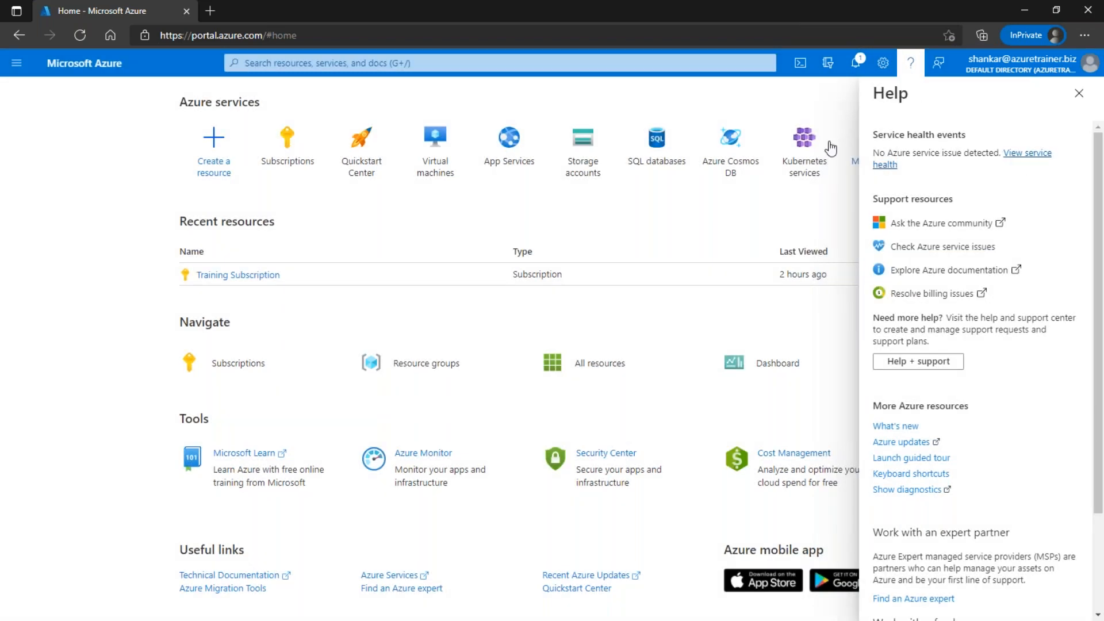
left_click(1079, 93)
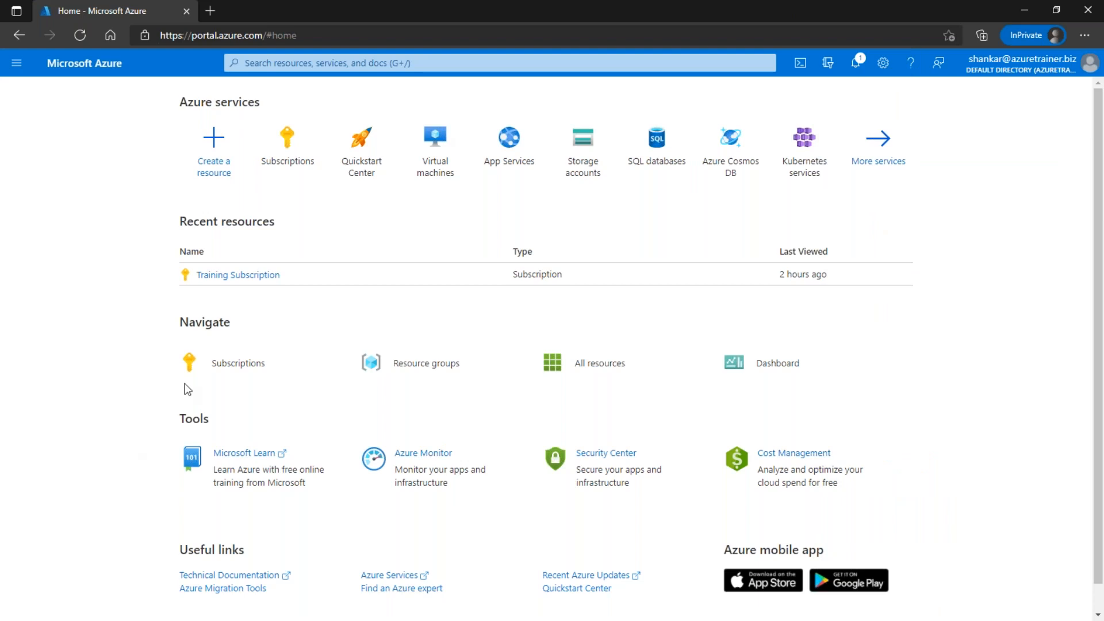
key("alt+Tab")
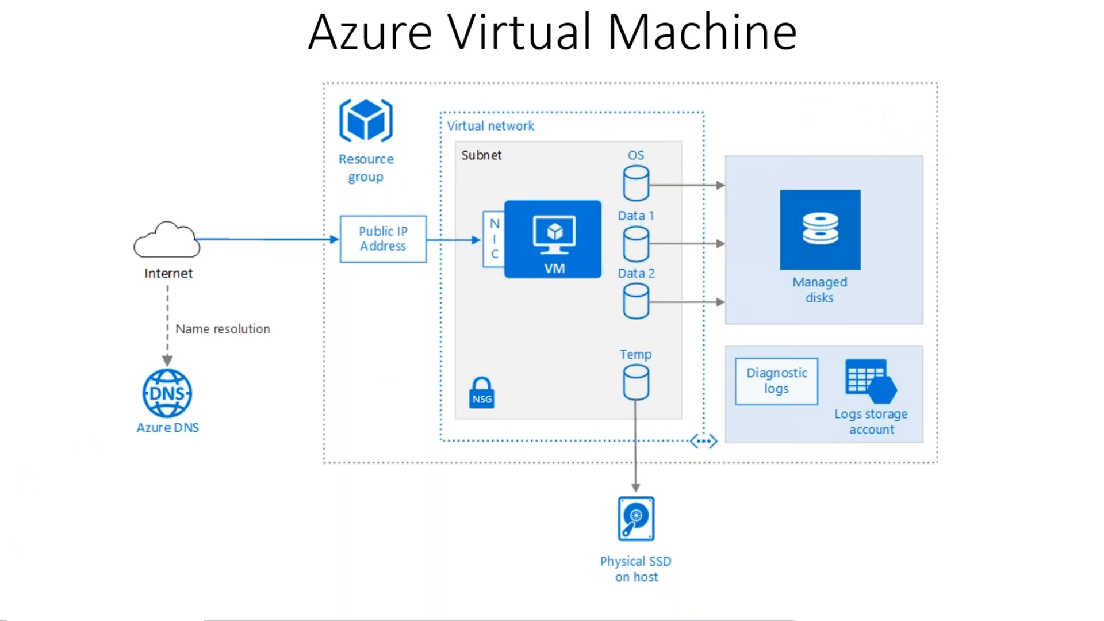
key("alt+Tab")
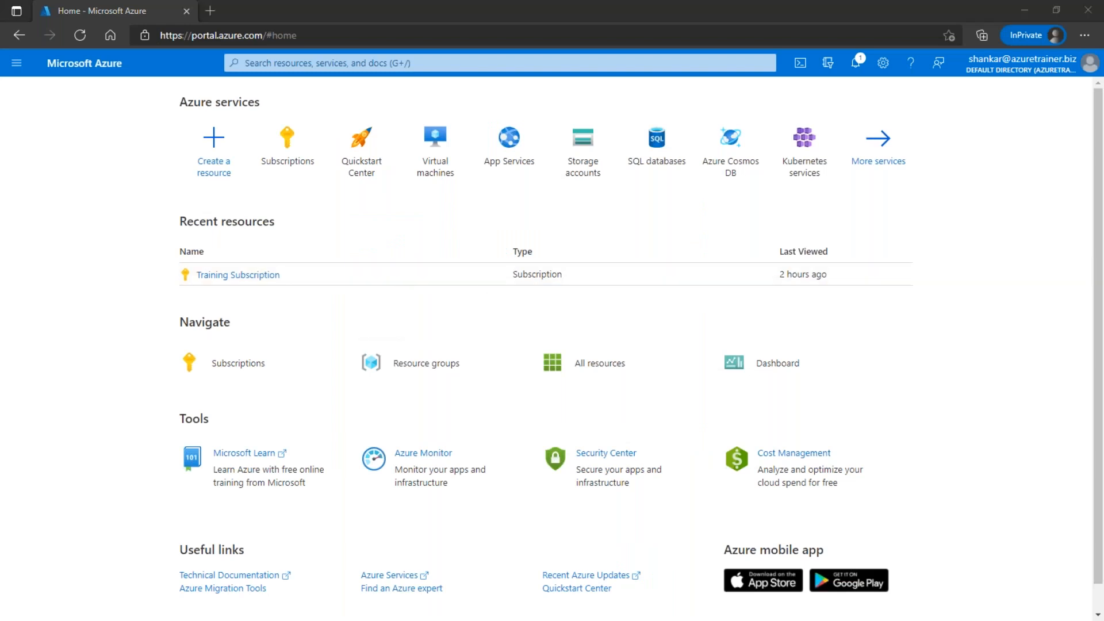
Step: Back in the portal, search 'resource group' and open the Resource groups list
key("alt+Tab")
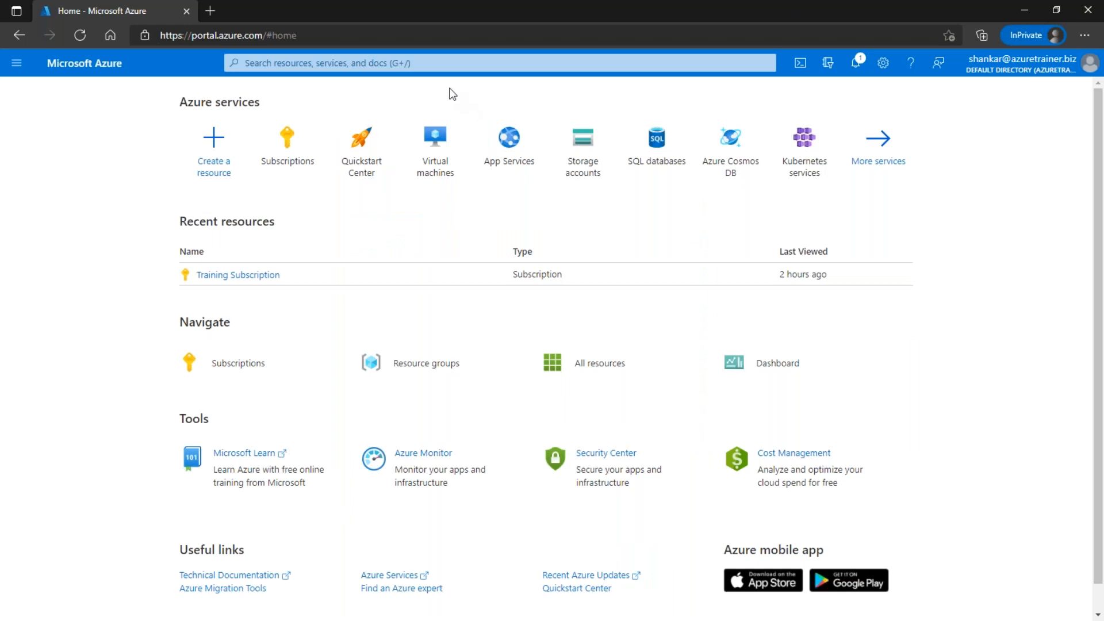
left_click(455, 62)
type("reso")
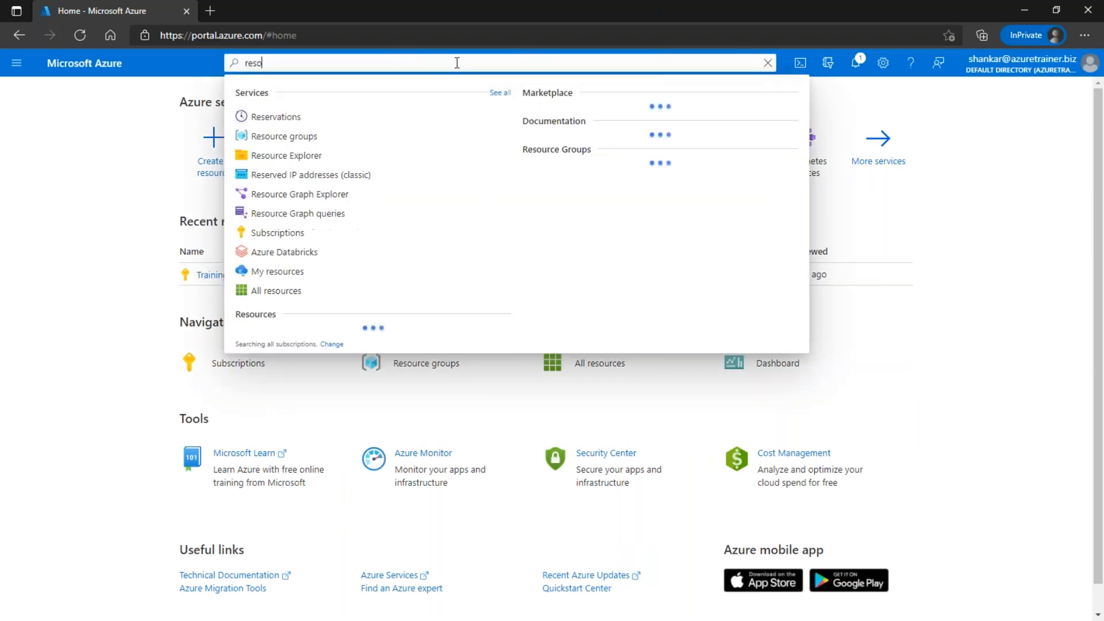
type("urce grouo")
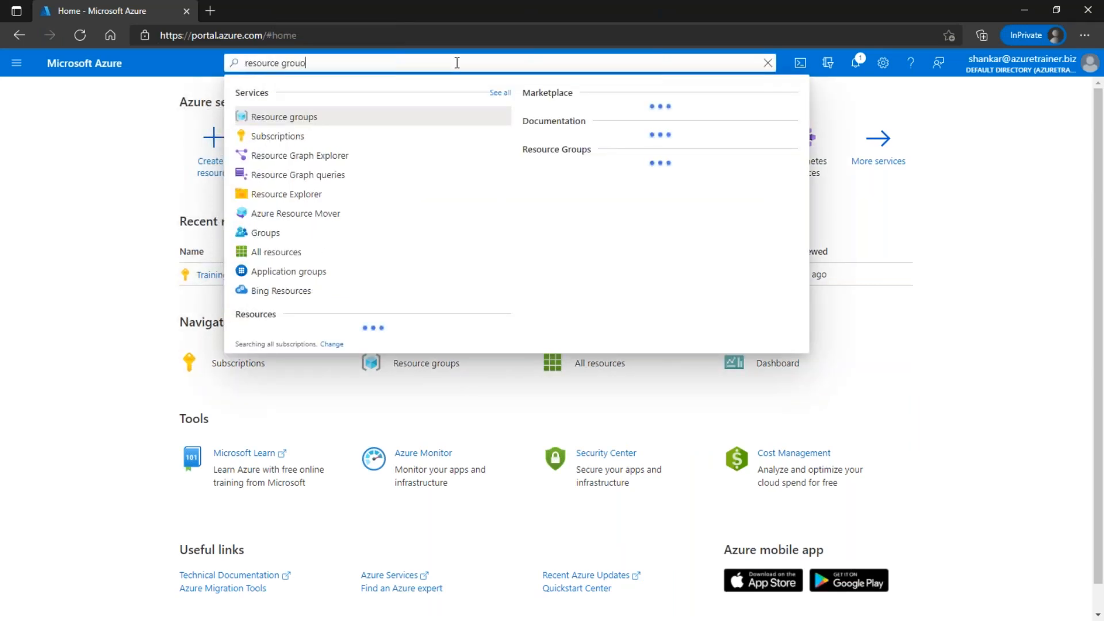
left_click(284, 137)
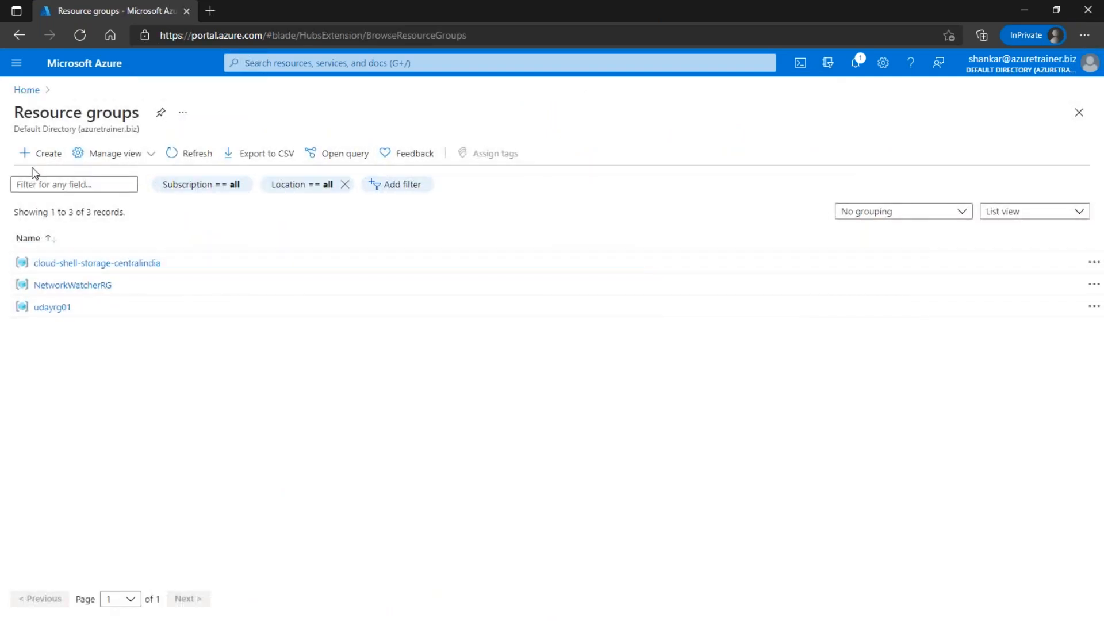
Step: Start a new resource group named demo01 in region (Asia Pacific) South India
left_click(44, 156)
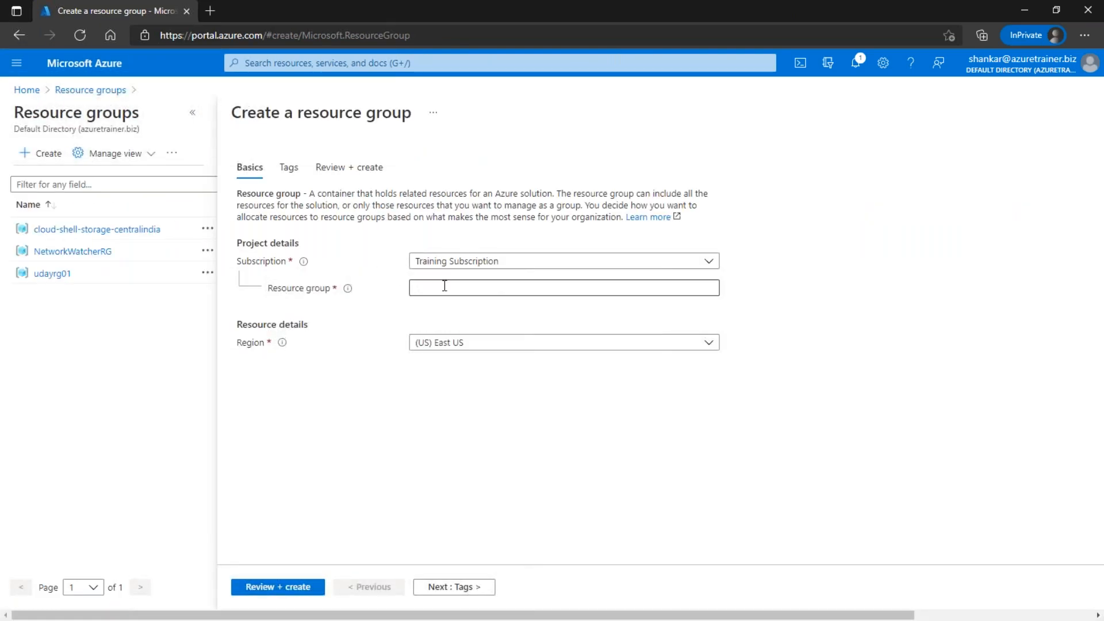
left_click(477, 286)
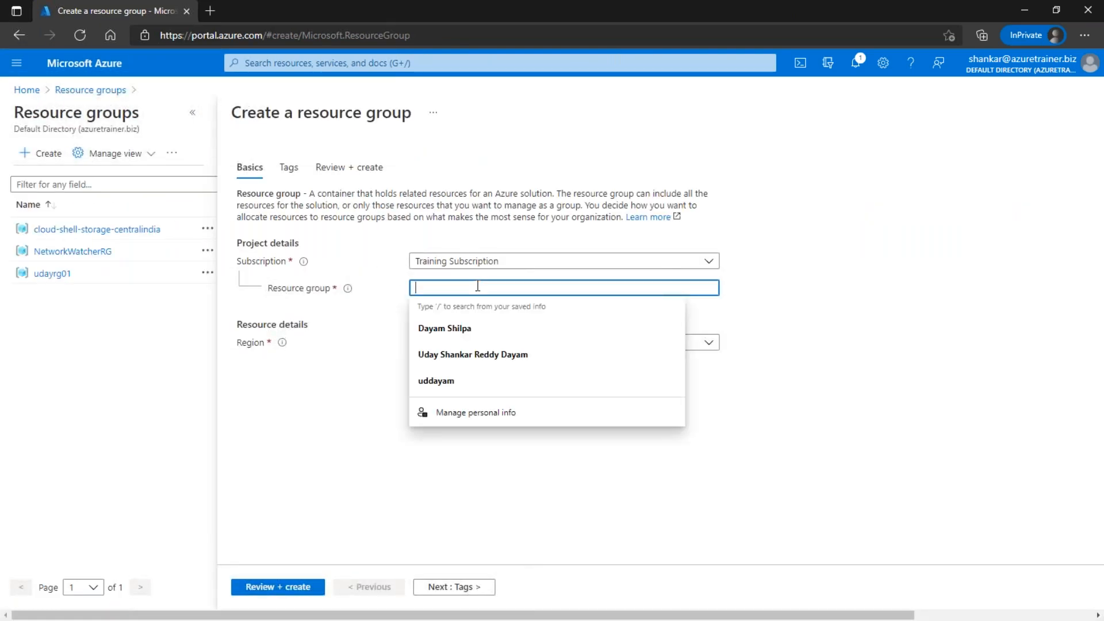
type("demo01")
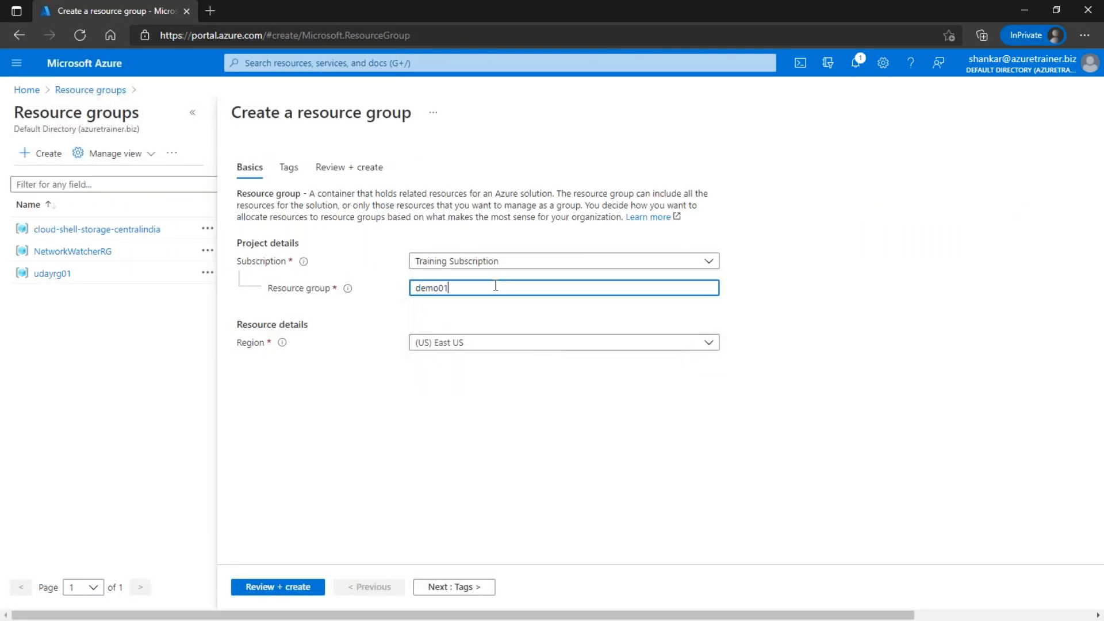
left_click(509, 342)
scroll(520, 486, "down", 6)
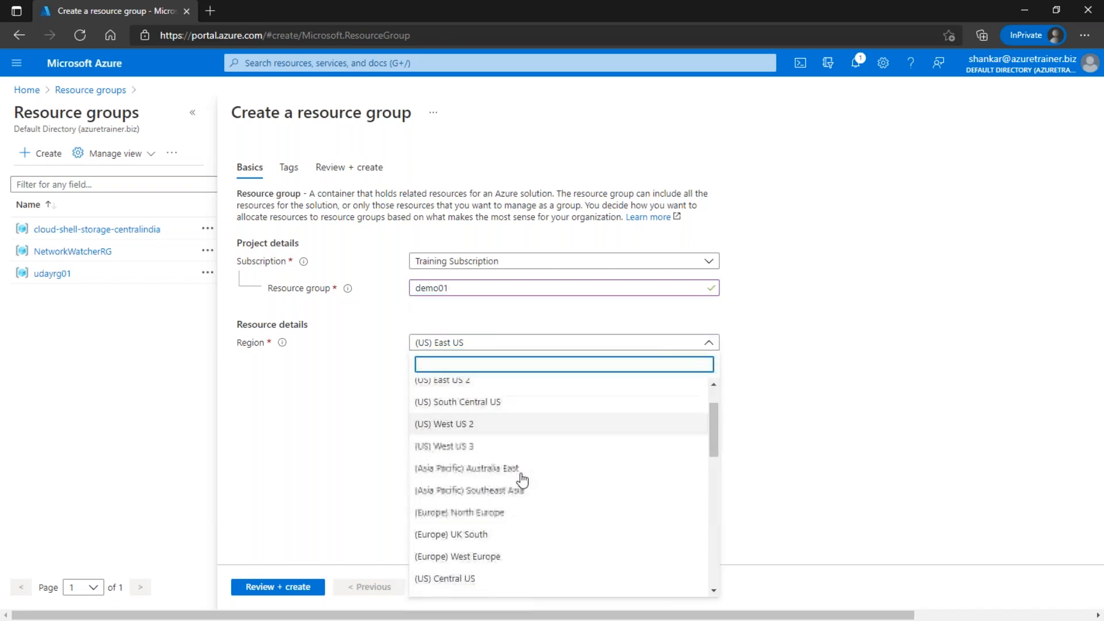
scroll(524, 492, "down", 5)
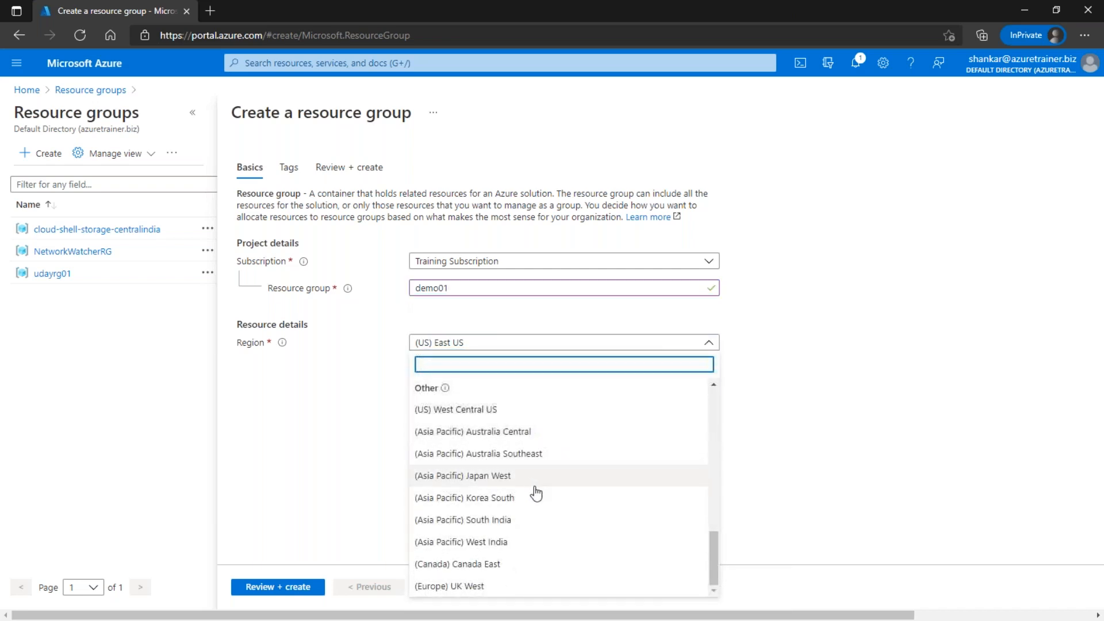
scroll(529, 489, "up", 8)
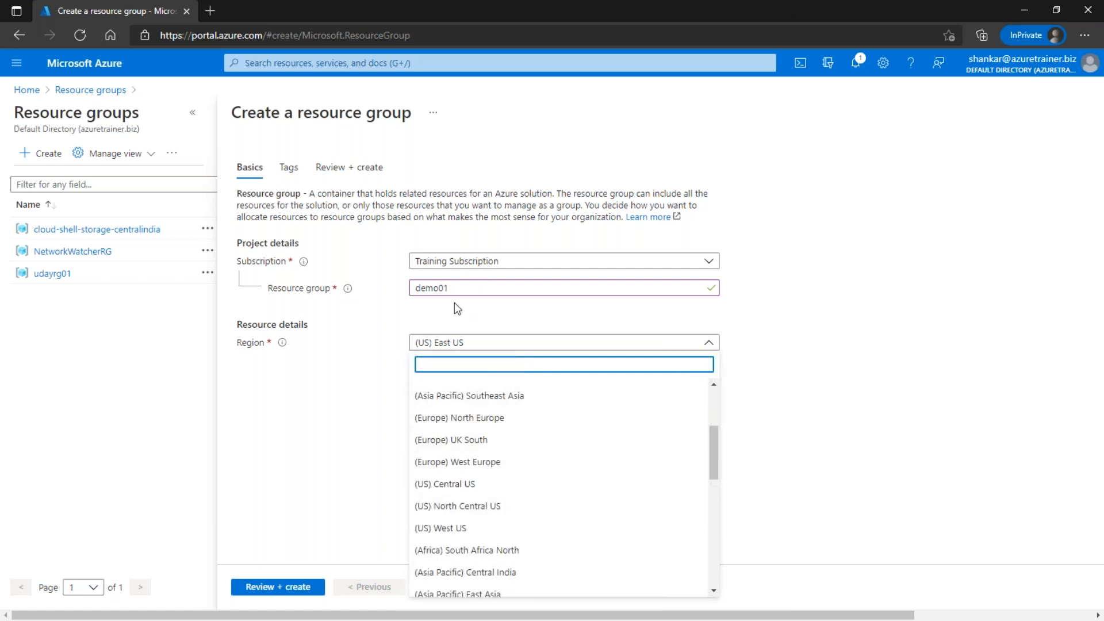
scroll(495, 521, "down", 3)
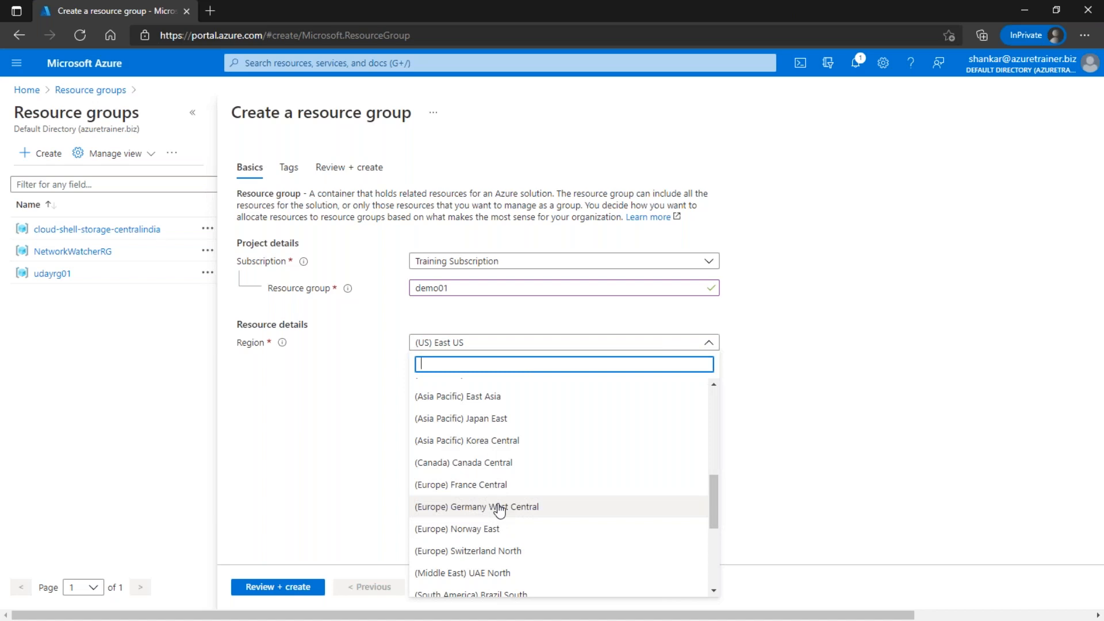
scroll(498, 509, "down", 1)
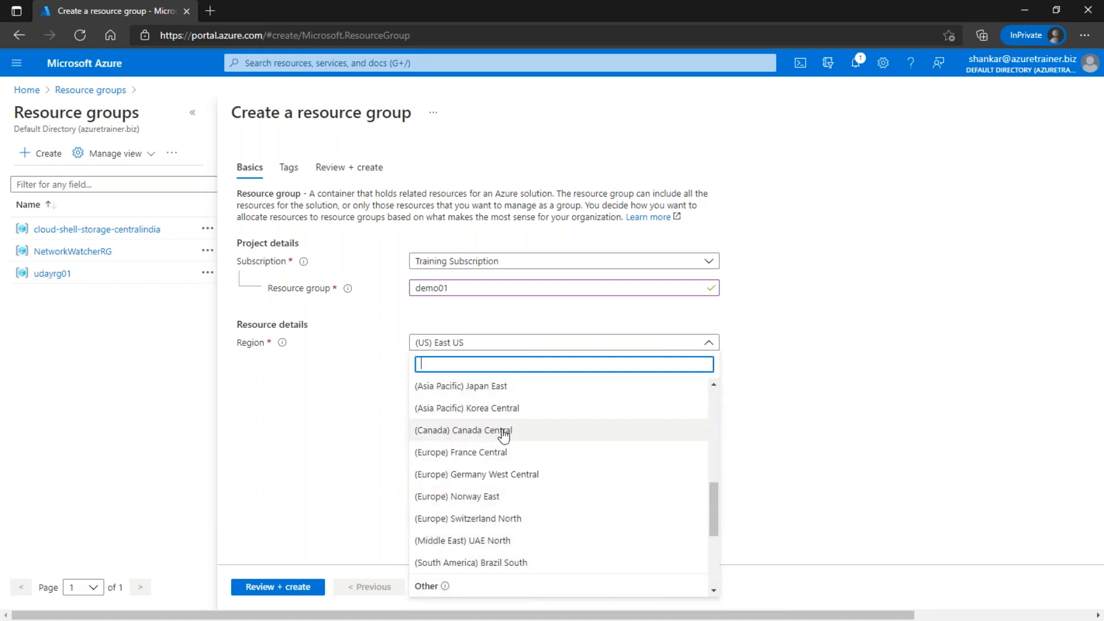
scroll(497, 485, "down", 1)
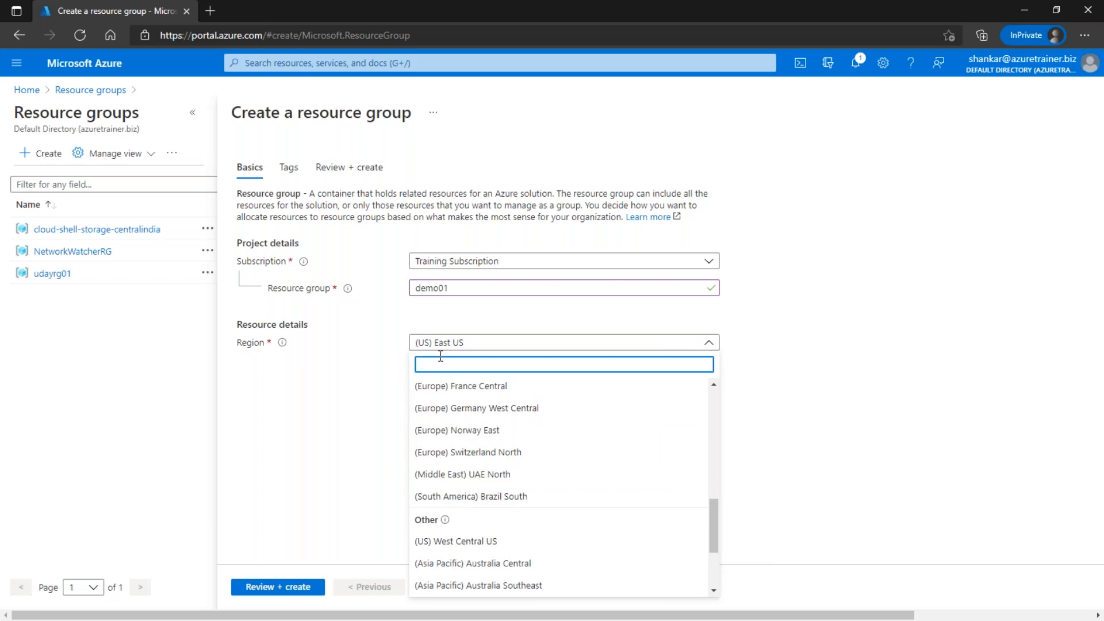
scroll(454, 437, "down", 1)
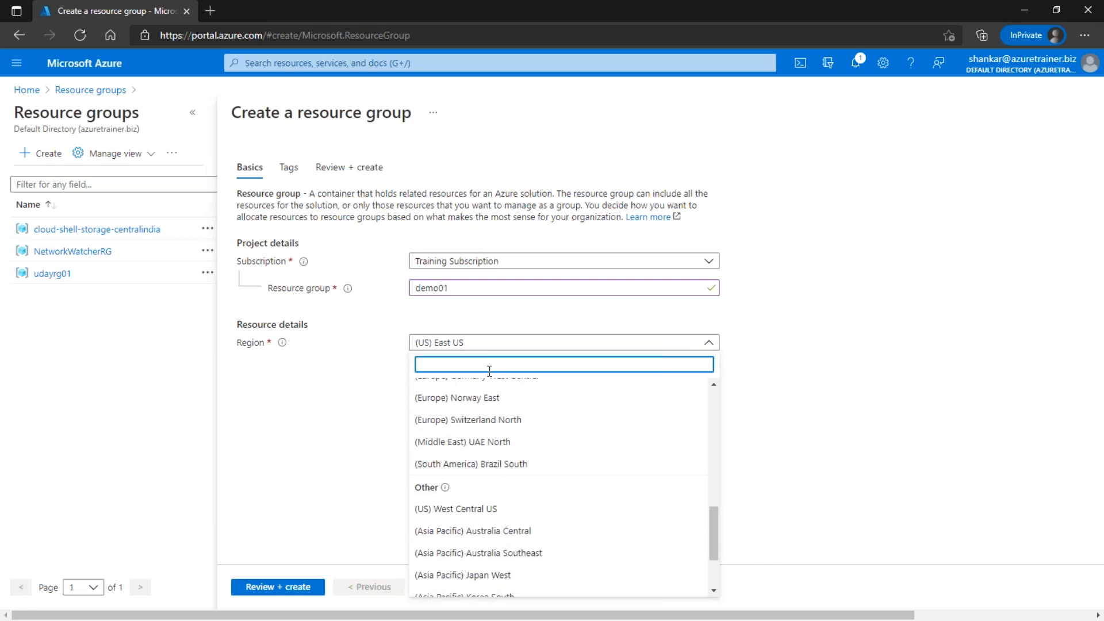
type("sout")
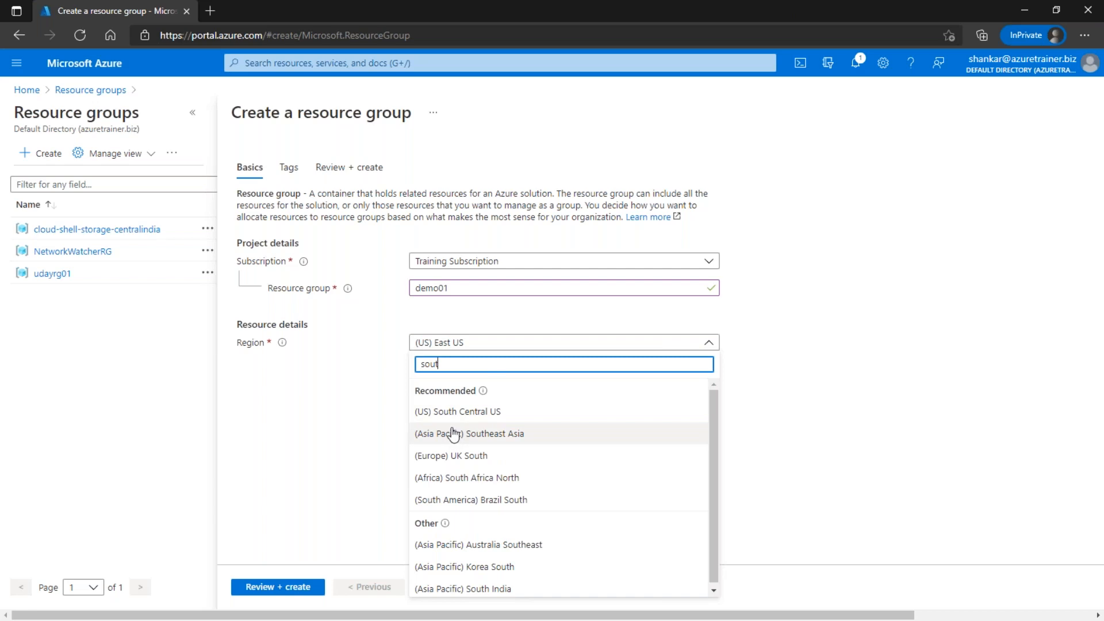
type("h in")
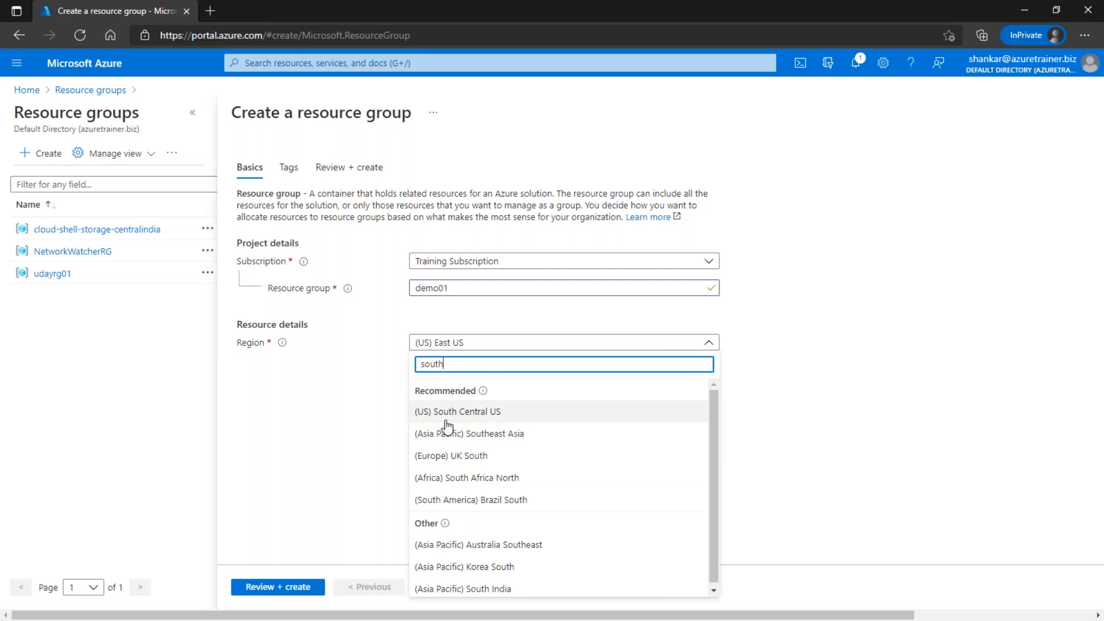
left_click(463, 412)
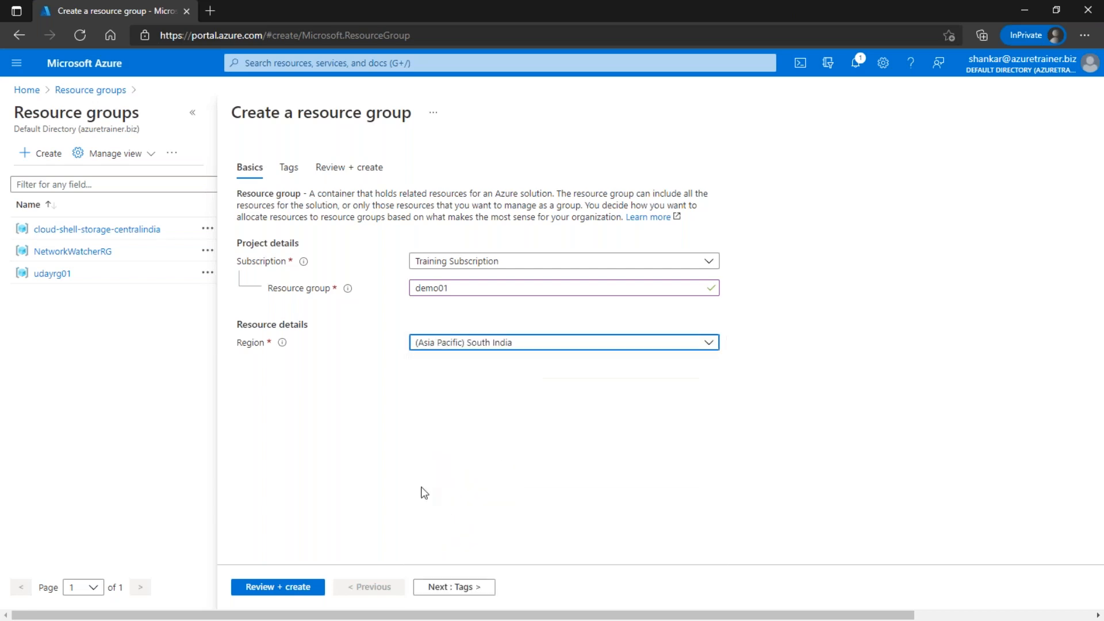
Step: Skip tags, validate and create the demo01 resource group
left_click(454, 586)
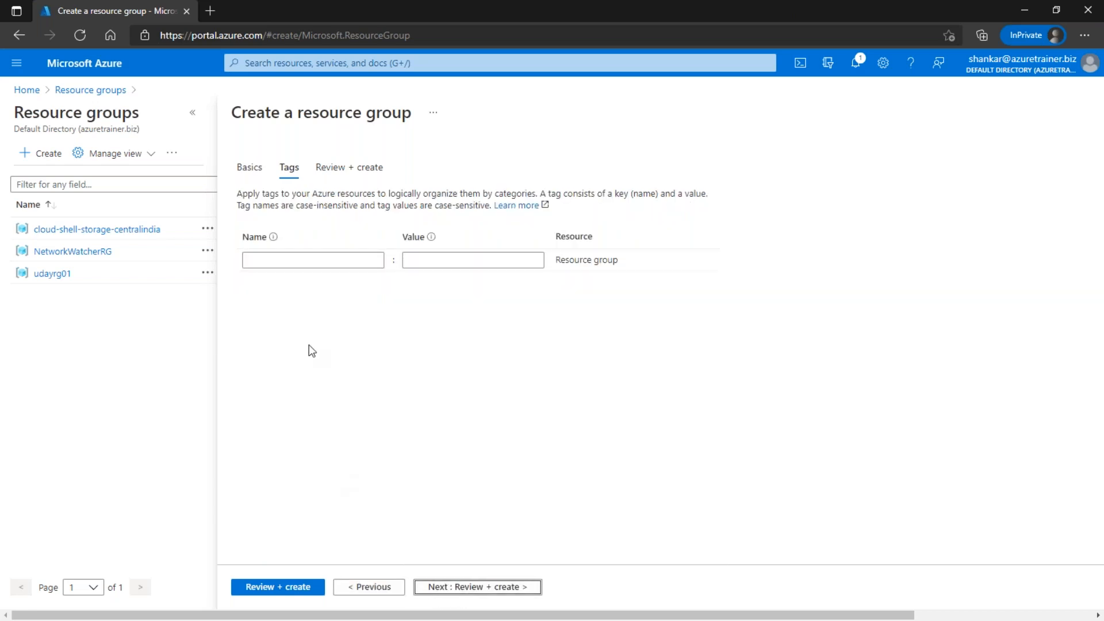
left_click(285, 587)
left_click(270, 586)
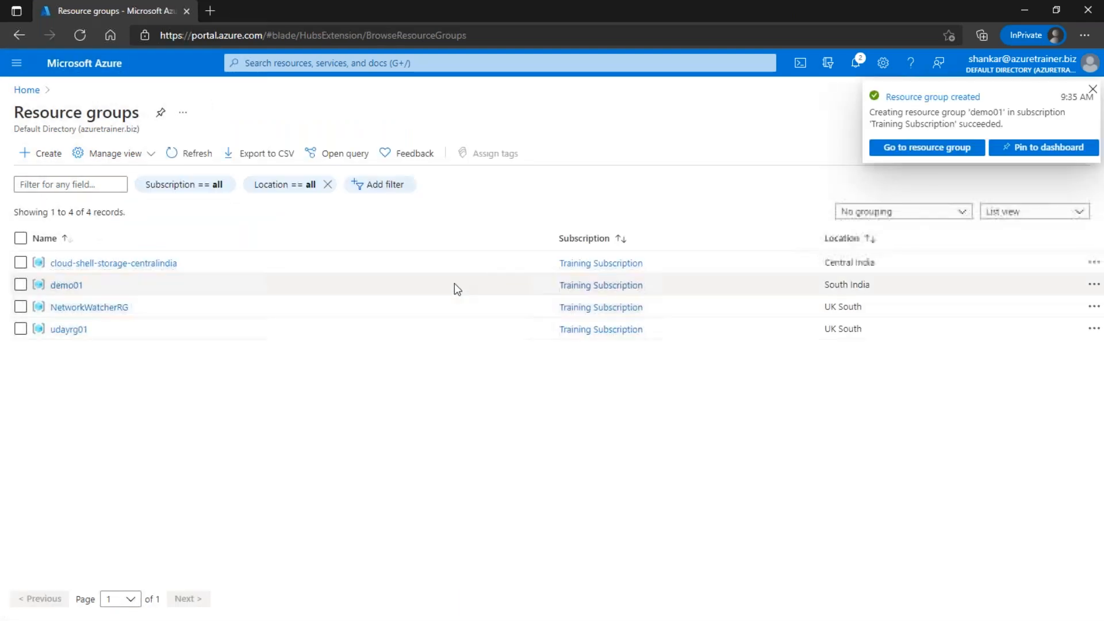
Step: Open demo01, search for Virtual networks, and start a new virtual network
left_click(926, 148)
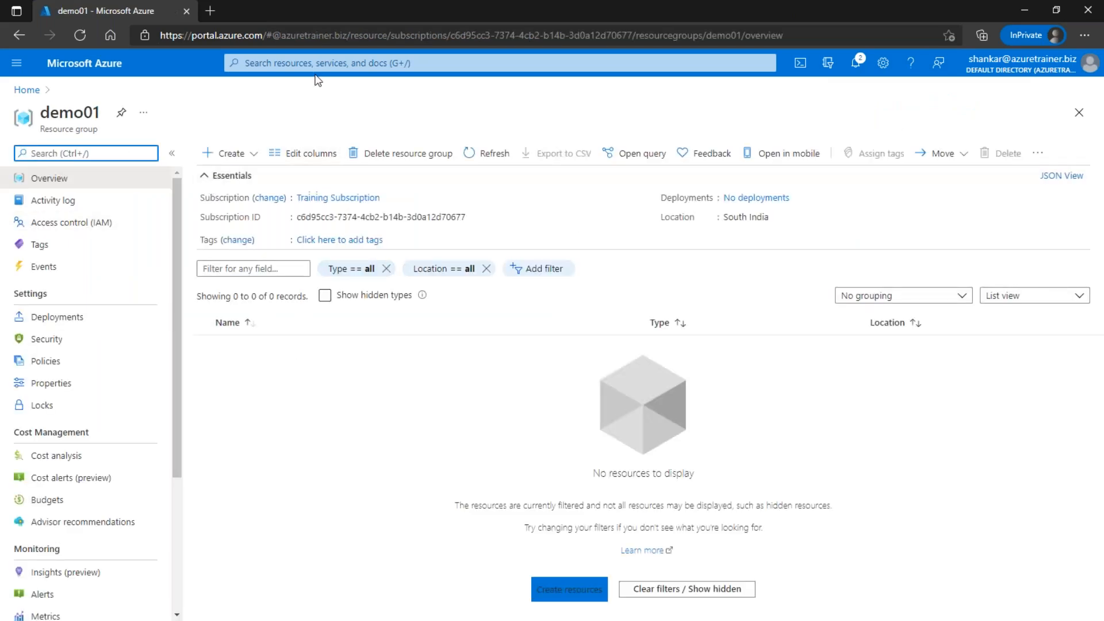
left_click(366, 64)
type("vit")
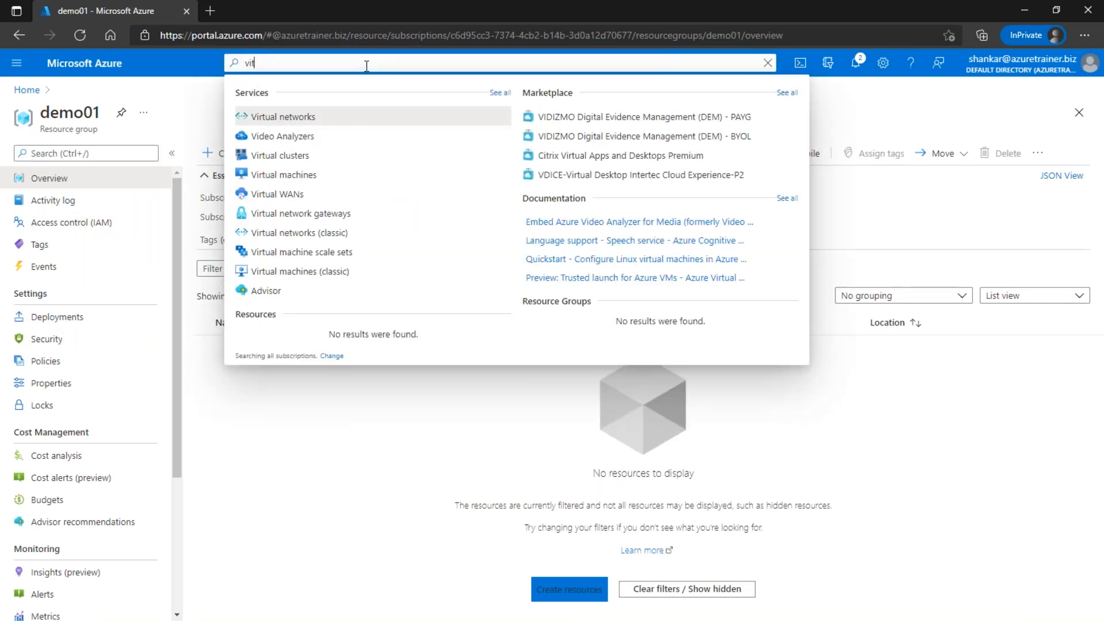
type("ua")
key("Return")
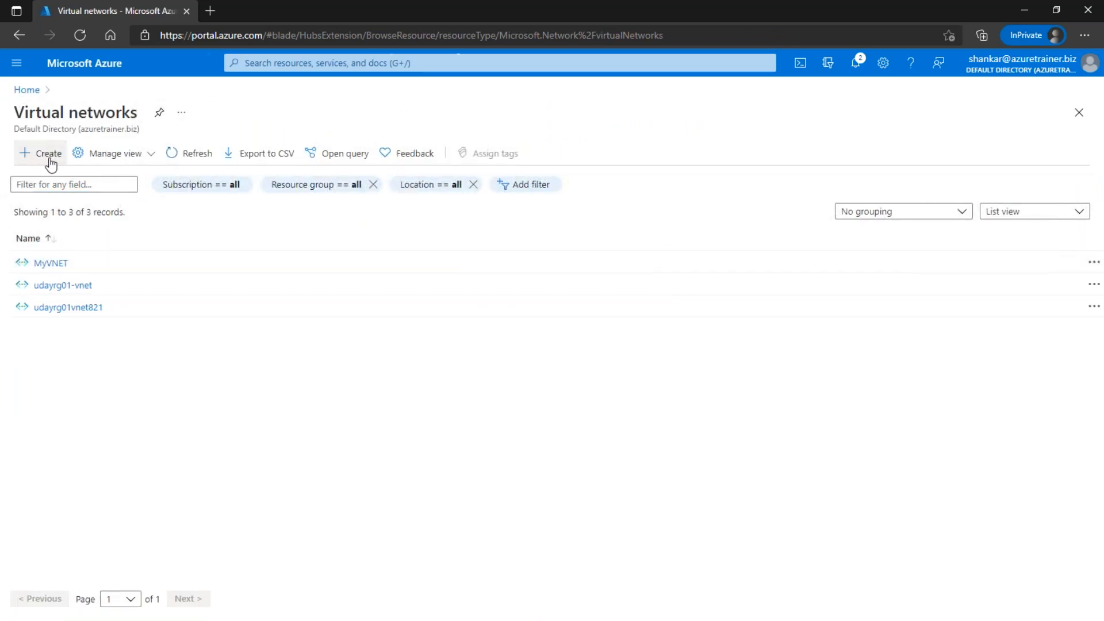
left_click(40, 153)
Step: Name the virtual network demovnet01 in resource group demo01, region East Asia, and continue
left_click(480, 305)
left_click(479, 310)
left_click(463, 309)
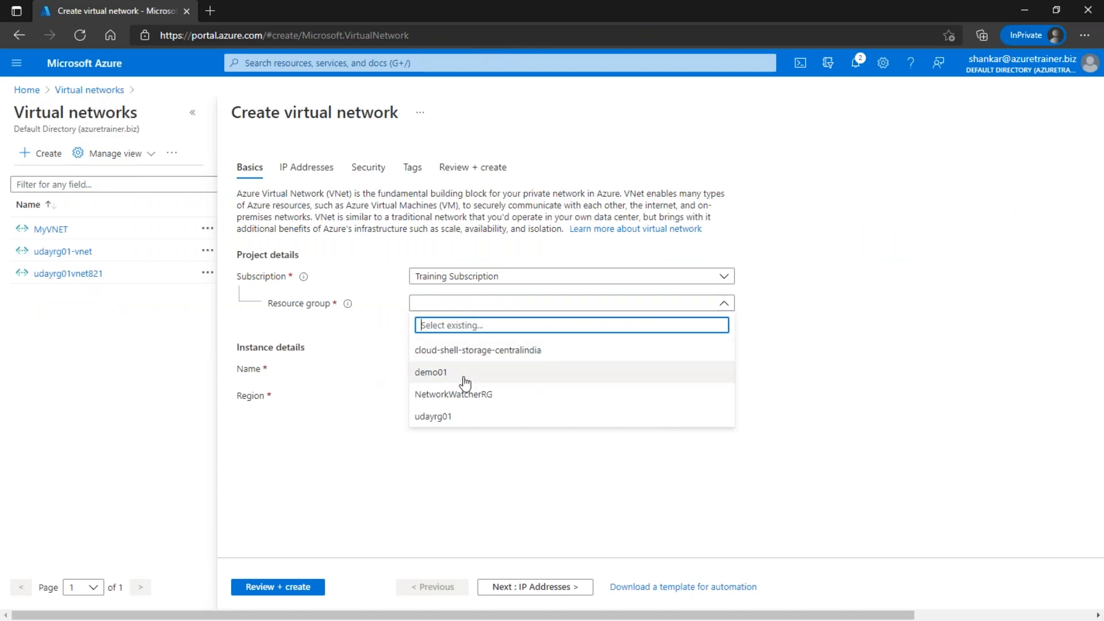
left_click(451, 372)
left_click(465, 366)
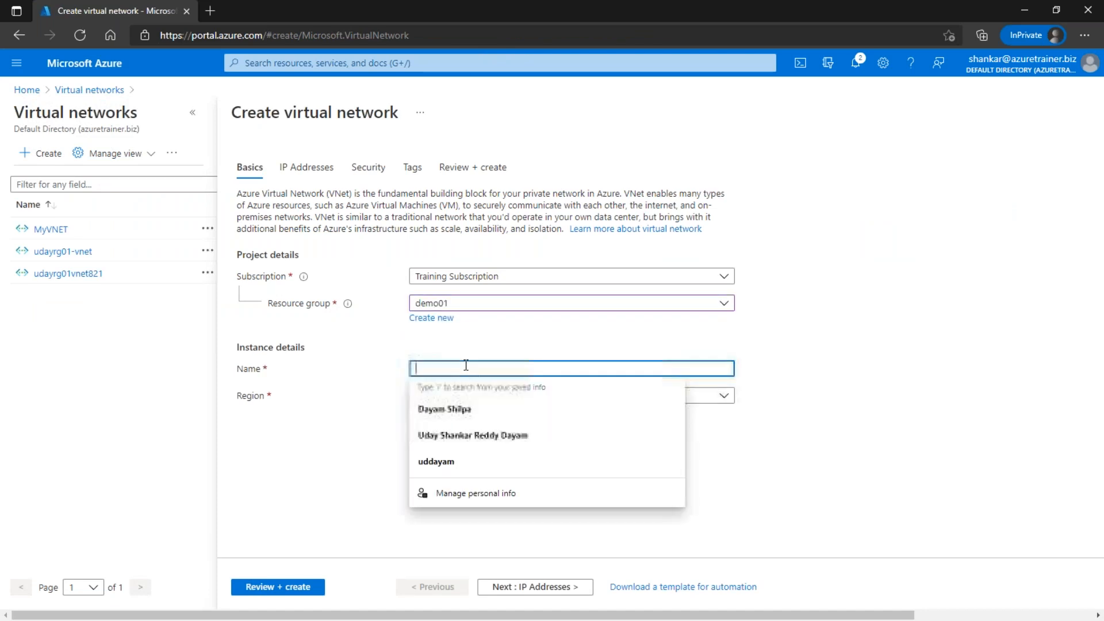
type("demovnet01")
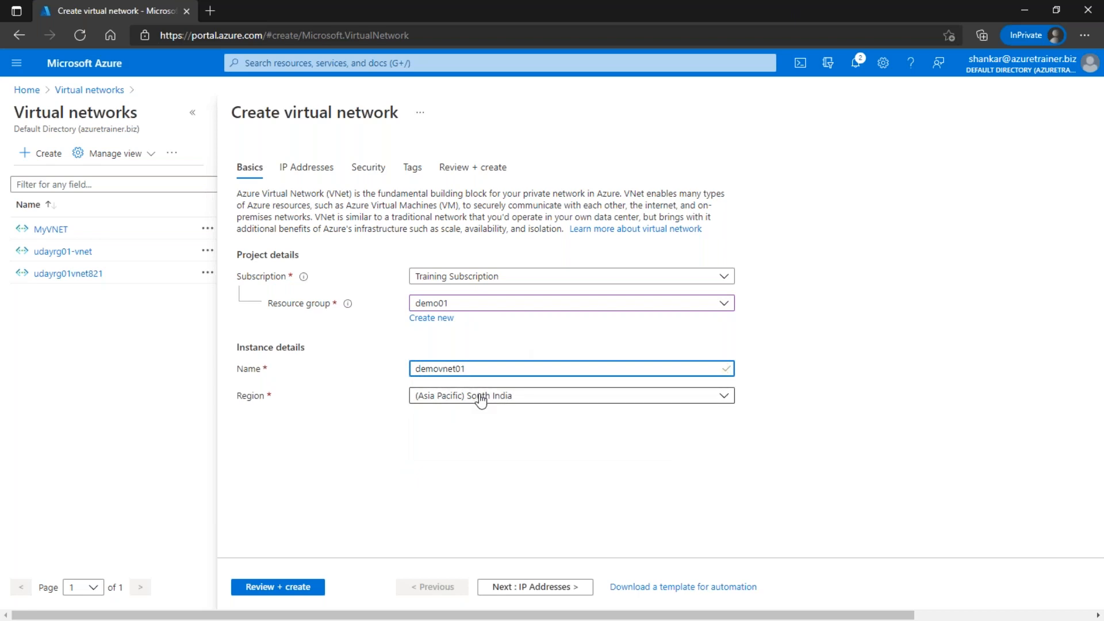
left_click(525, 397)
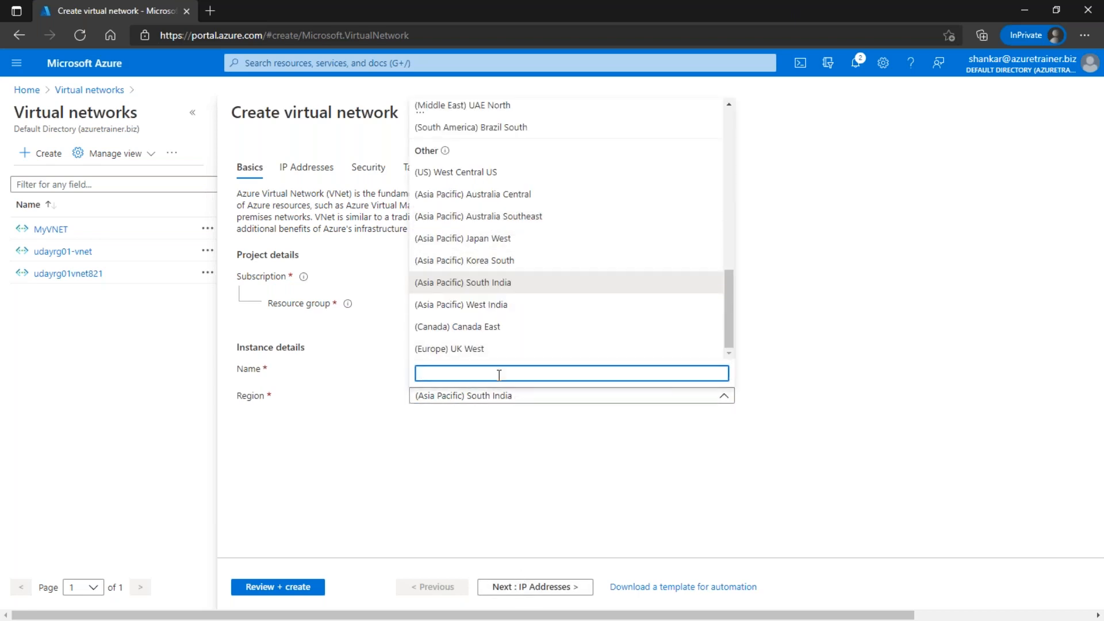
type("east")
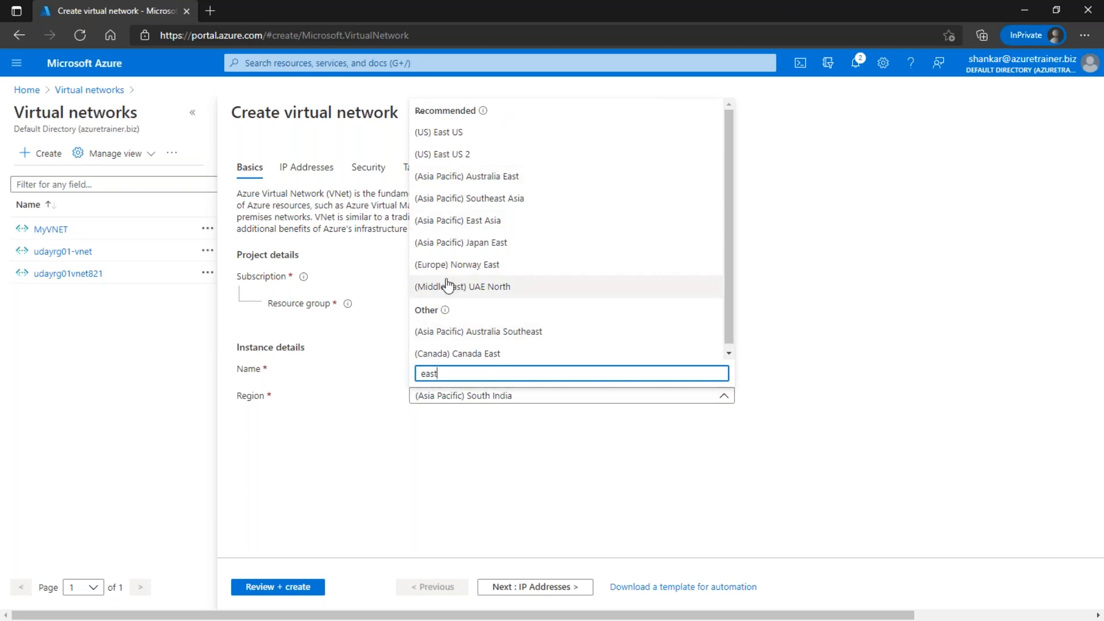
type(" asia")
left_click(490, 349)
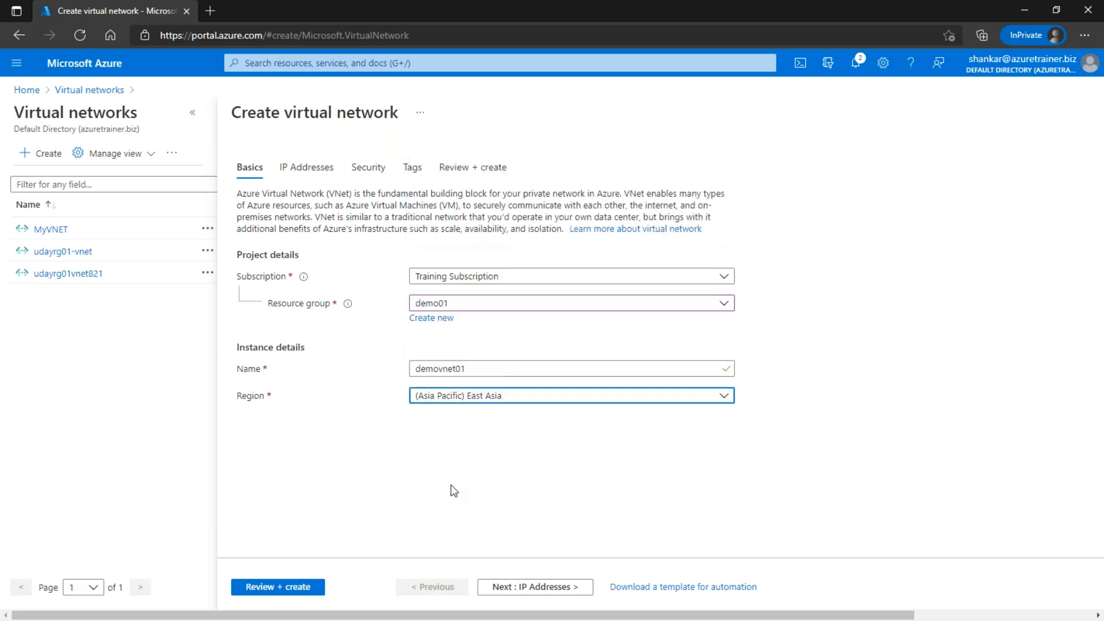
left_click(540, 585)
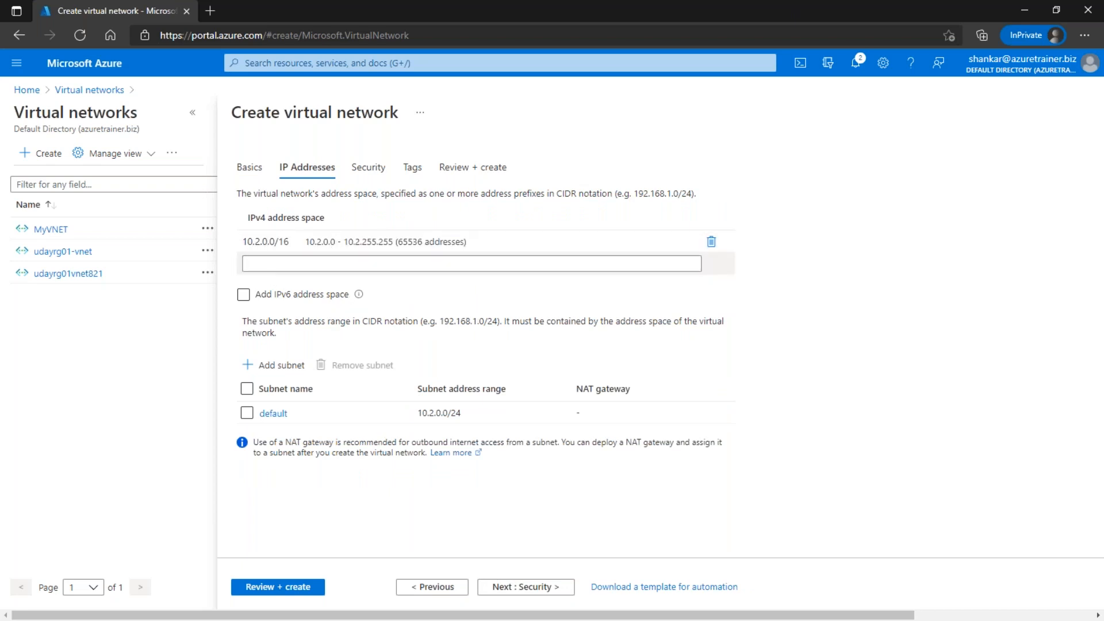
left_click(251, 246)
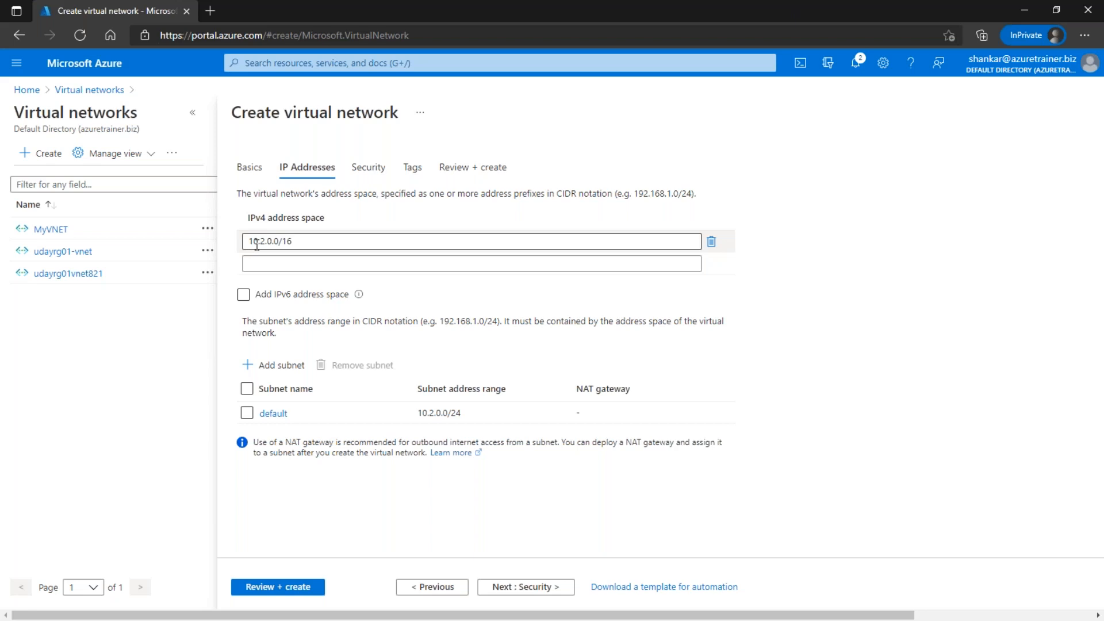
left_click(266, 262)
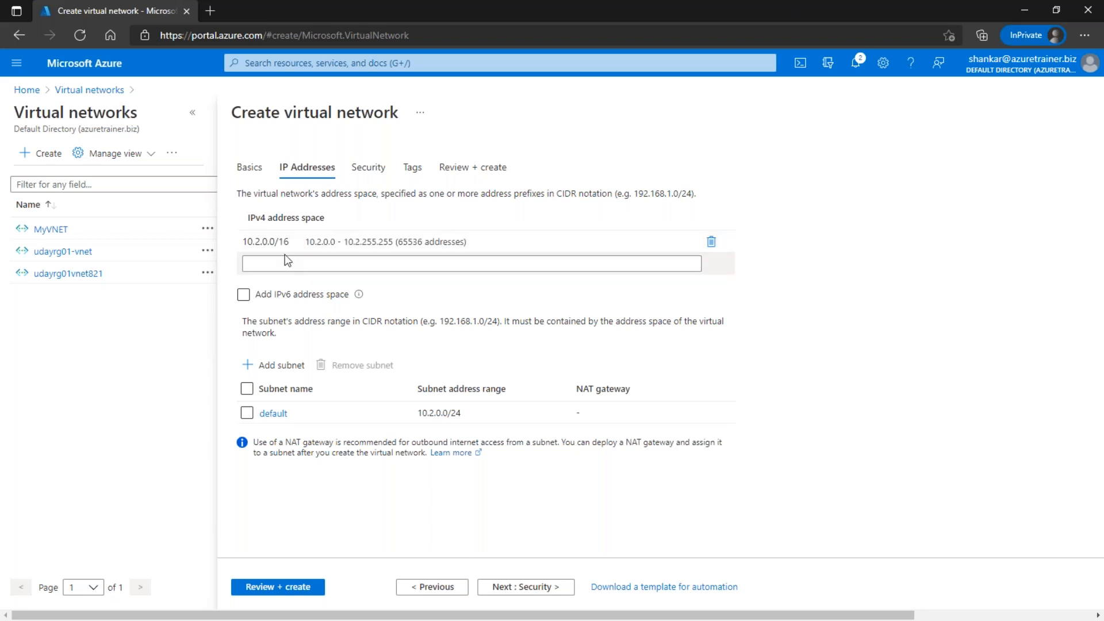
left_click(283, 245)
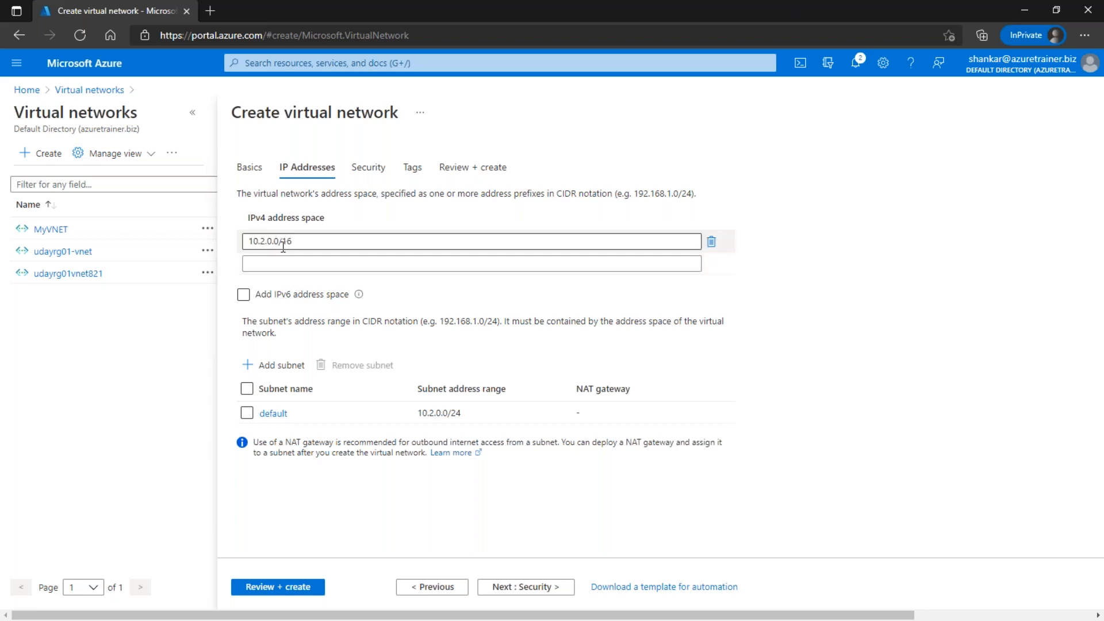
left_click(283, 262)
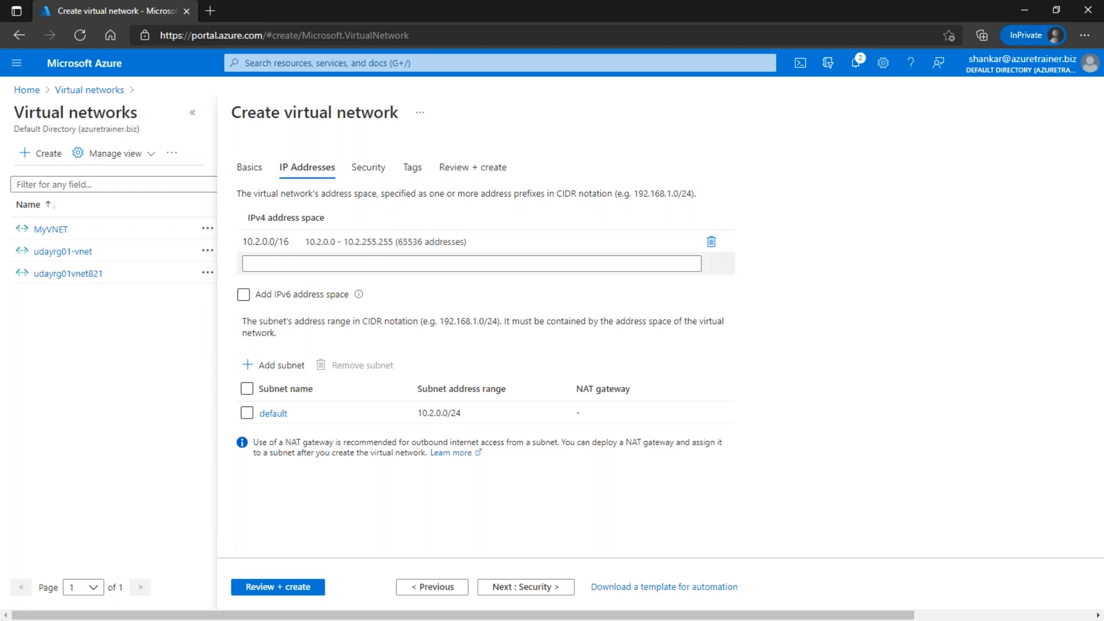
left_click(377, 248)
left_click(379, 268)
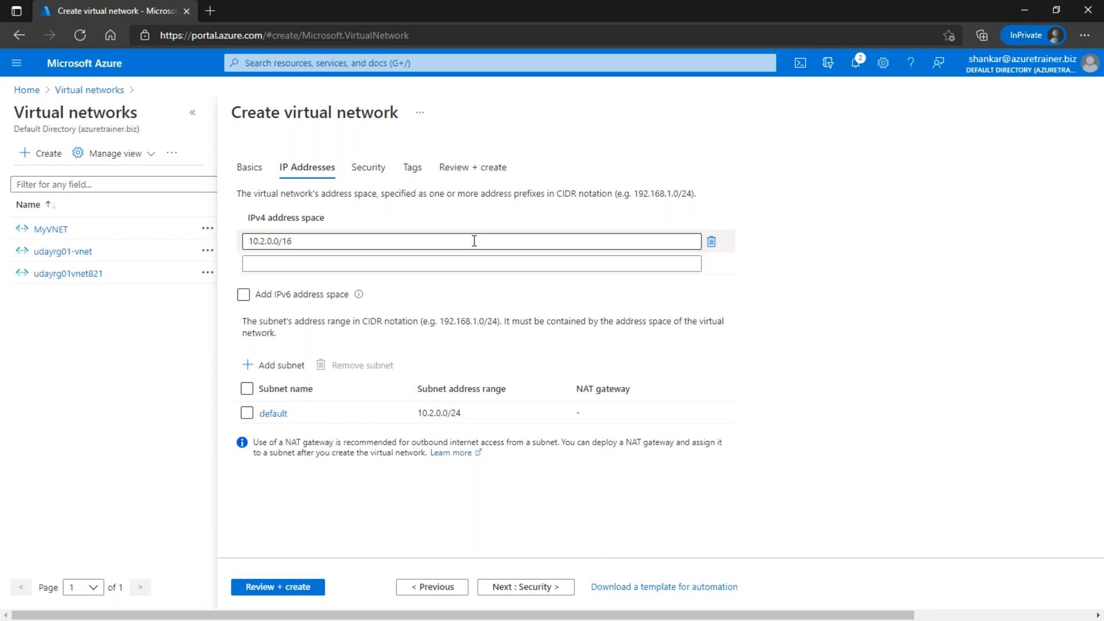
mouse_move(575, 116)
left_mouse_down()
mouse_move(654, 233)
mouse_move(824, 411)
left_mouse_up()
left_click_drag(618, 221, 652, 312)
left_click_drag(701, 230, 733, 320)
left_click_drag(783, 226, 802, 320)
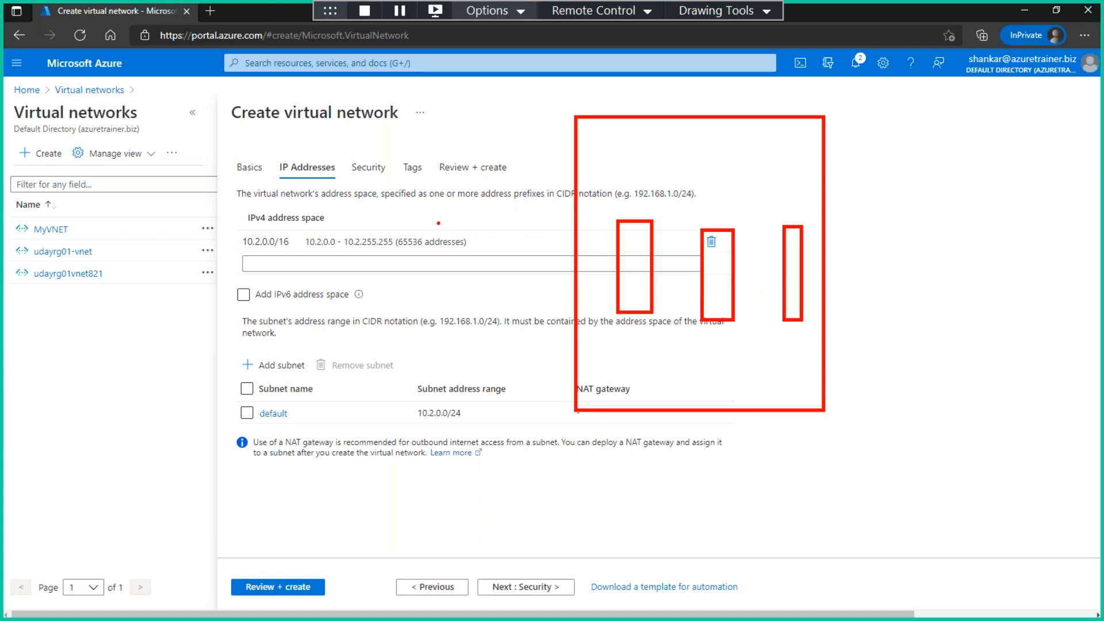
left_click_drag(397, 252, 456, 255)
left_click_drag(616, 208, 642, 191)
left_click_drag(707, 222, 736, 198)
left_click_drag(794, 219, 808, 200)
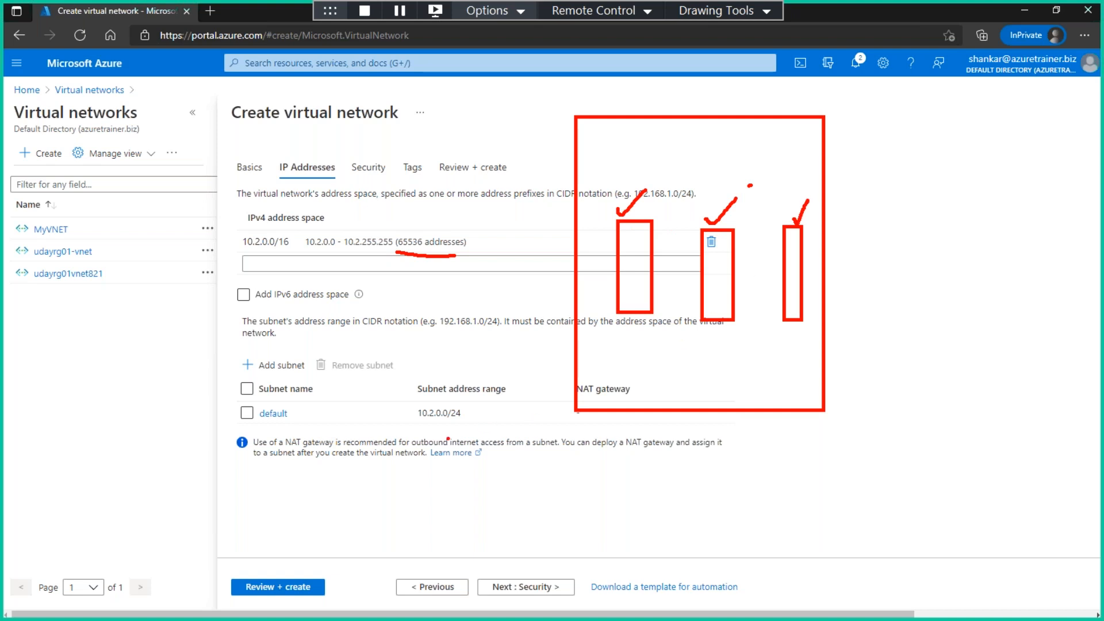
mouse_move(474, 396)
left_mouse_down()
mouse_move(409, 404)
mouse_move(457, 397)
left_mouse_up()
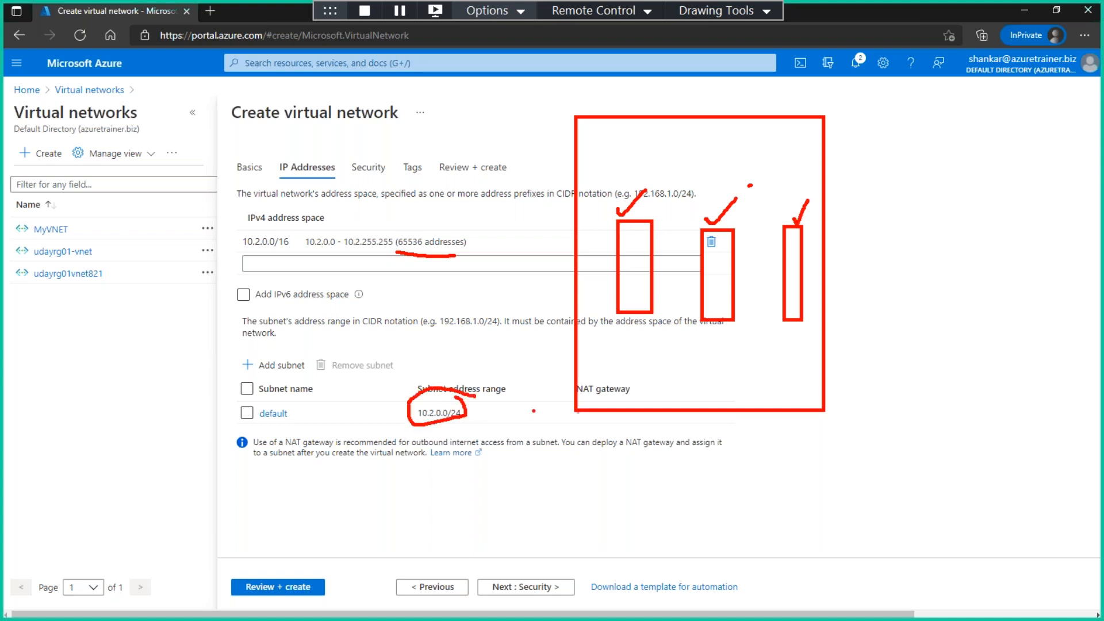
key("Escape")
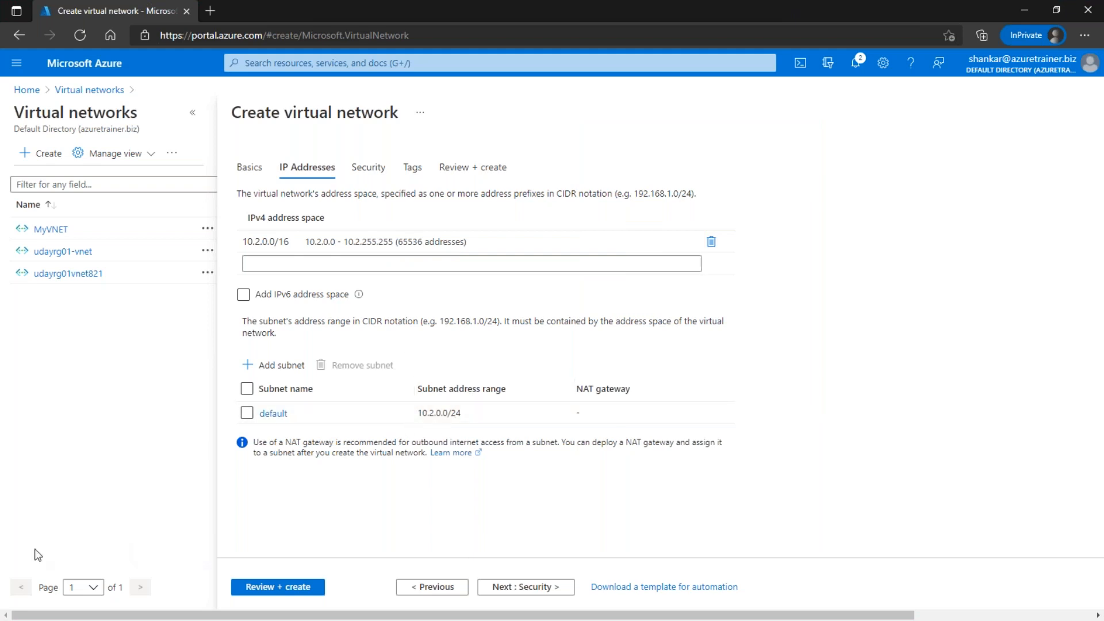
Step: Keep default Security and Tags settings and validate demovnet01 on Review + create
left_click(526, 589)
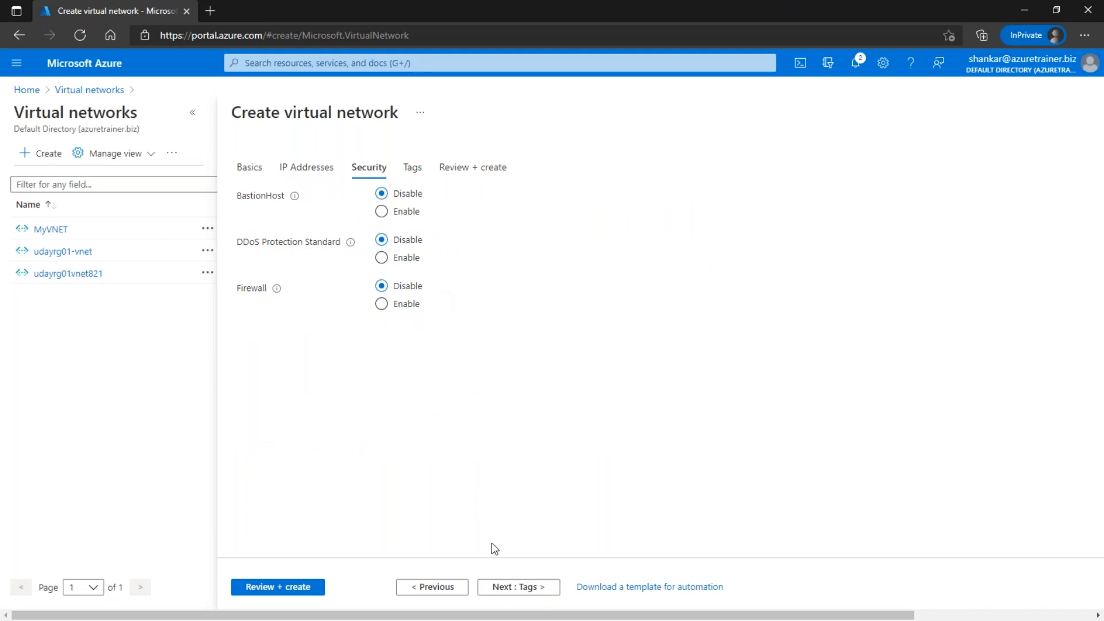
left_click(520, 589)
left_click(522, 591)
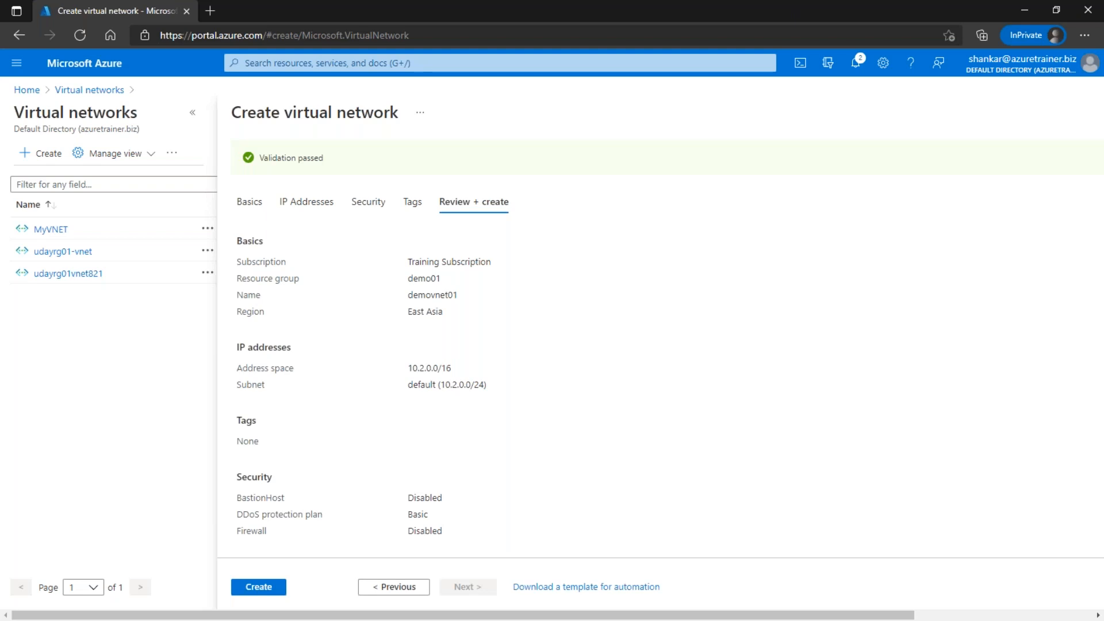
key("alt+Tab")
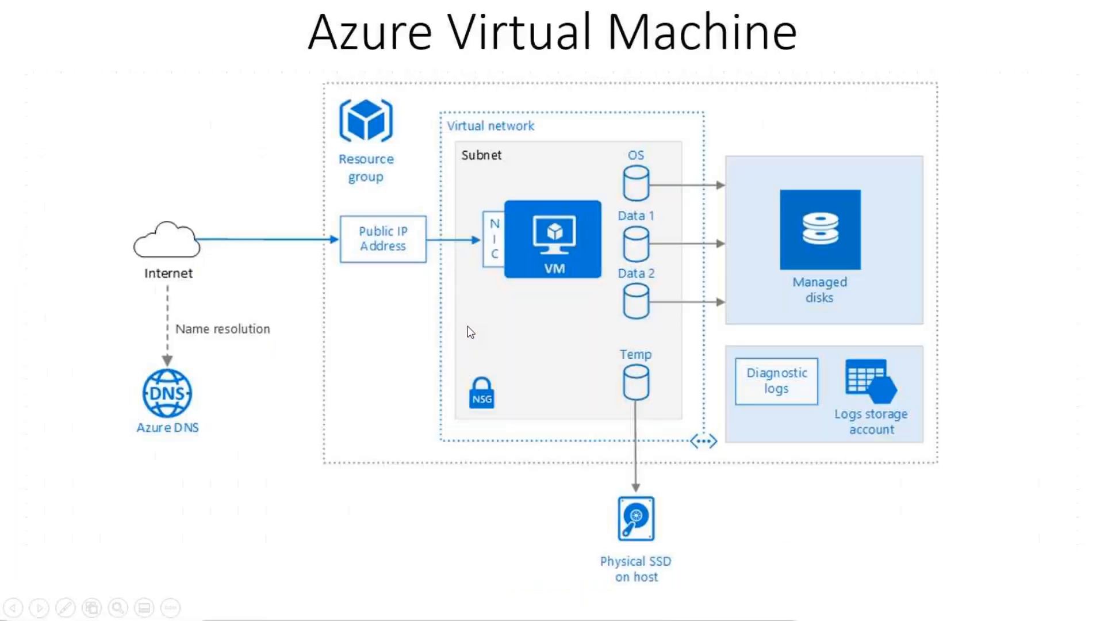
Step: Show the Azure Virtual Machine slide, then submit the demovnet01 virtual network for creation
key("Left")
key("Right")
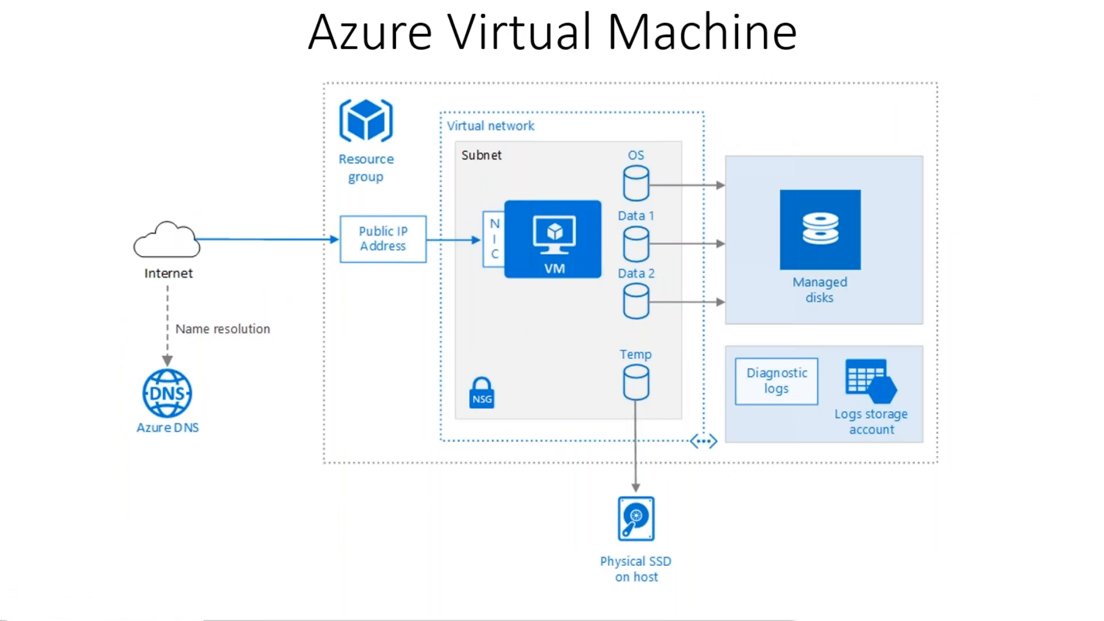
key("alt+Tab")
left_click(256, 586)
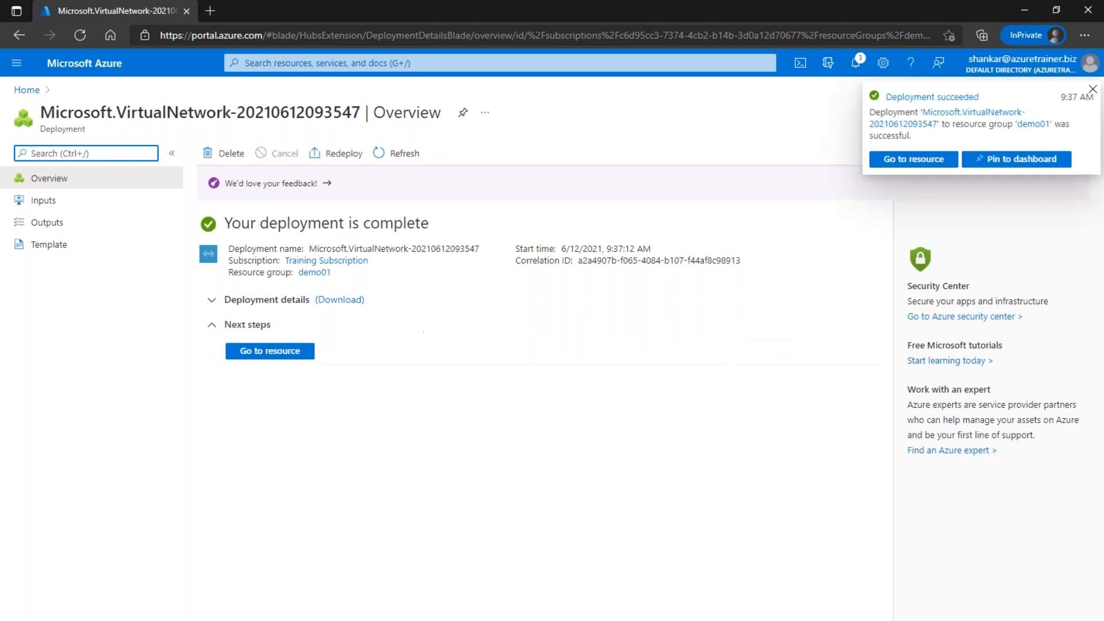
Step: Open the demovnet01 overview to review its East Asia location and 10.2.0.0/16 address space
left_click(275, 351)
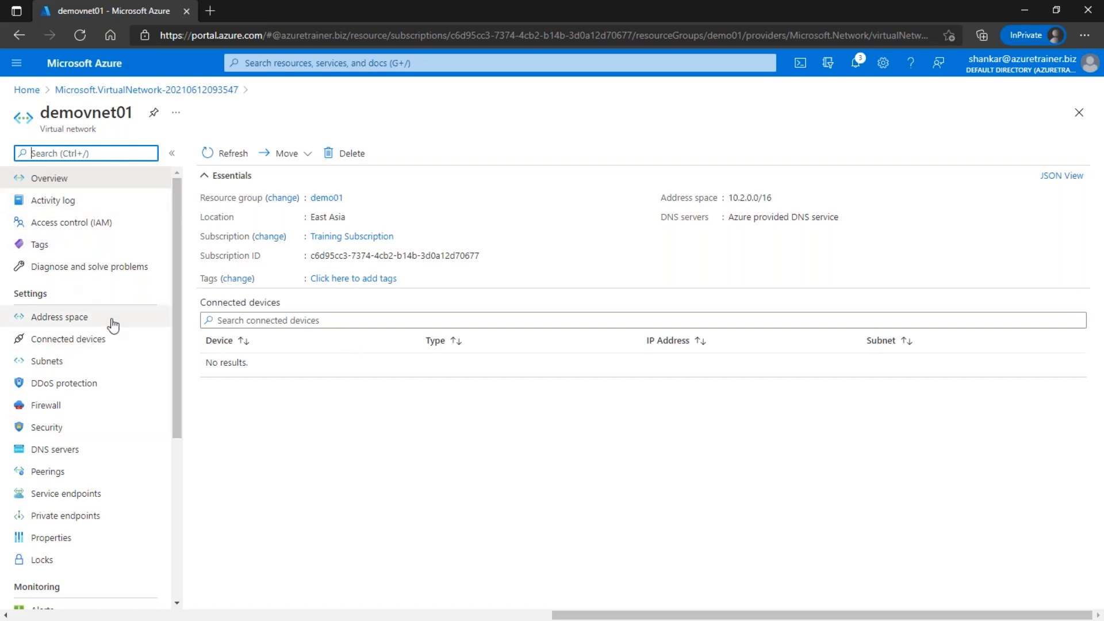
scroll(110, 333, "down", 3)
scroll(109, 334, "up", 4)
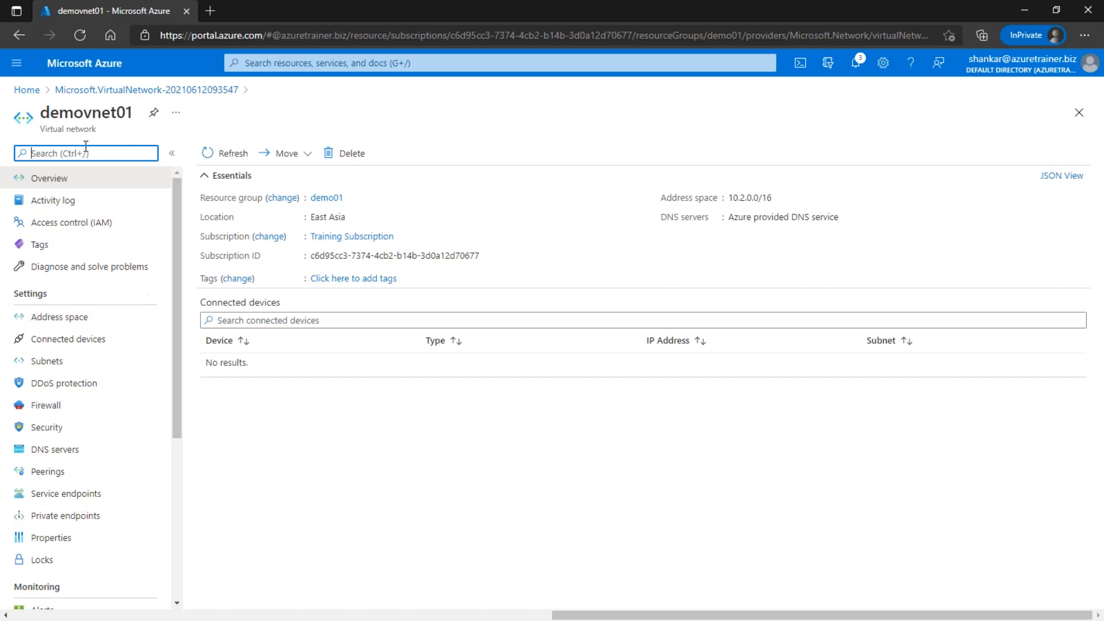
Step: From Home, search 'virtual', open Virtual machines, and start a new virtual machine
left_click(26, 89)
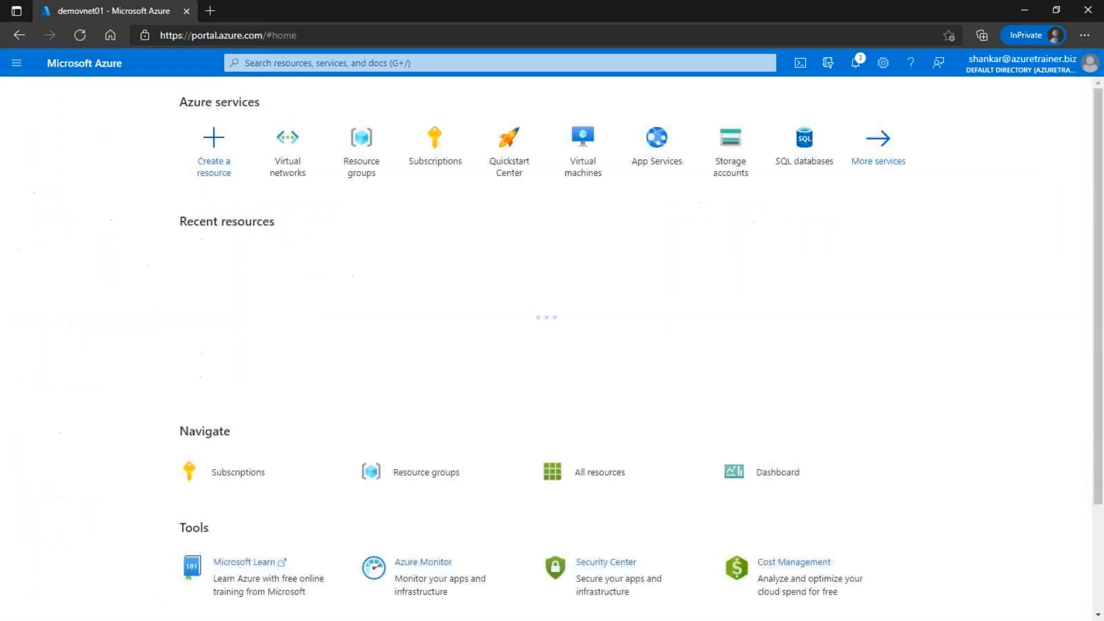
left_click(495, 63)
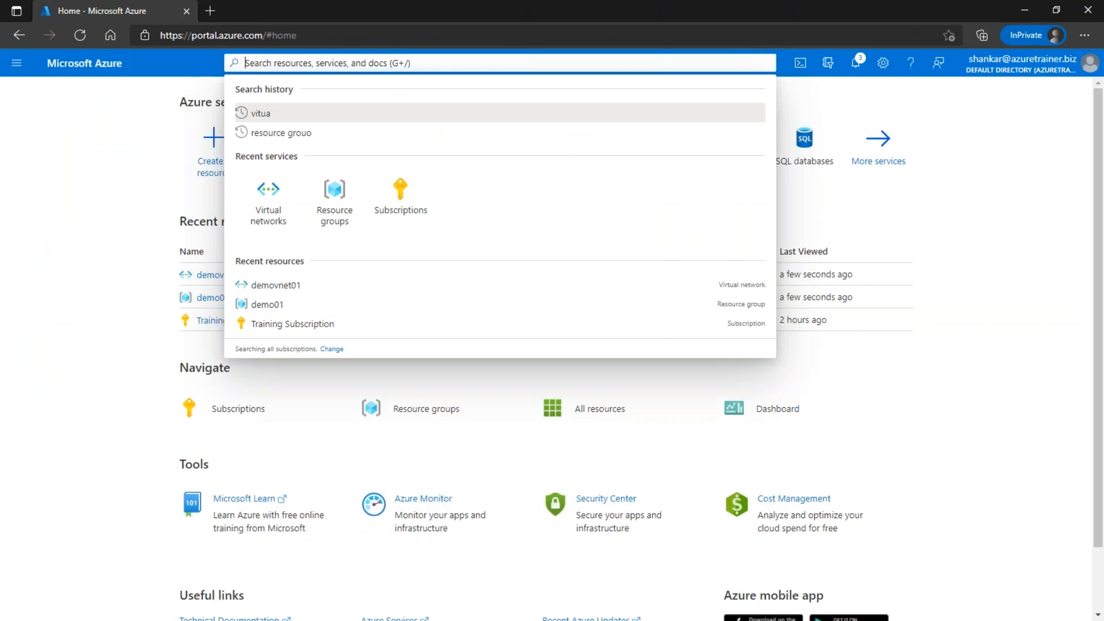
type("virtual")
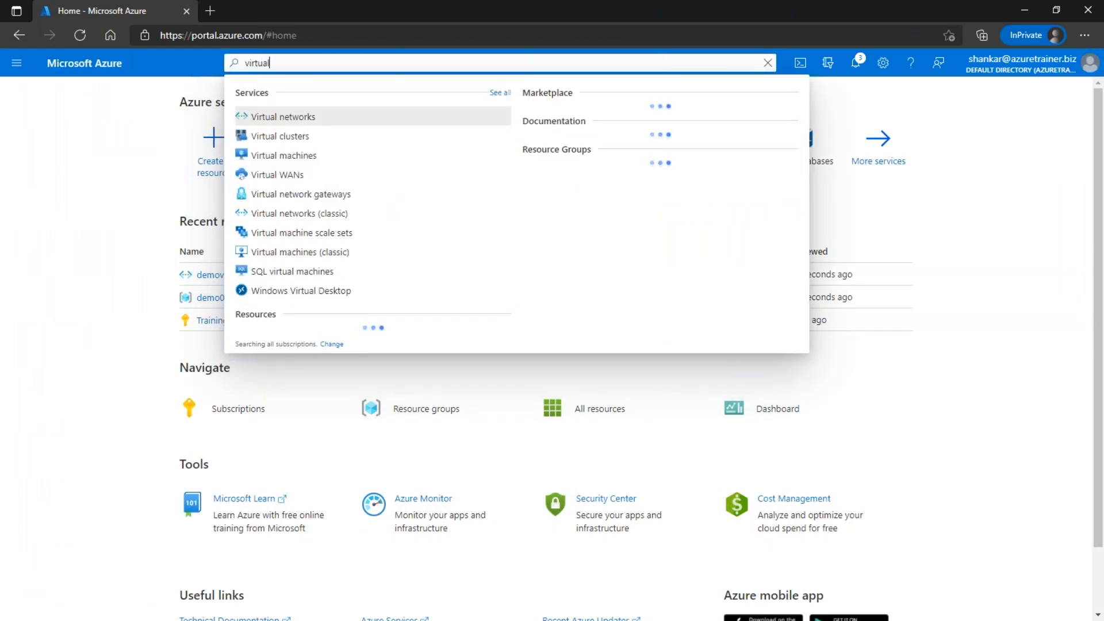
left_click(301, 154)
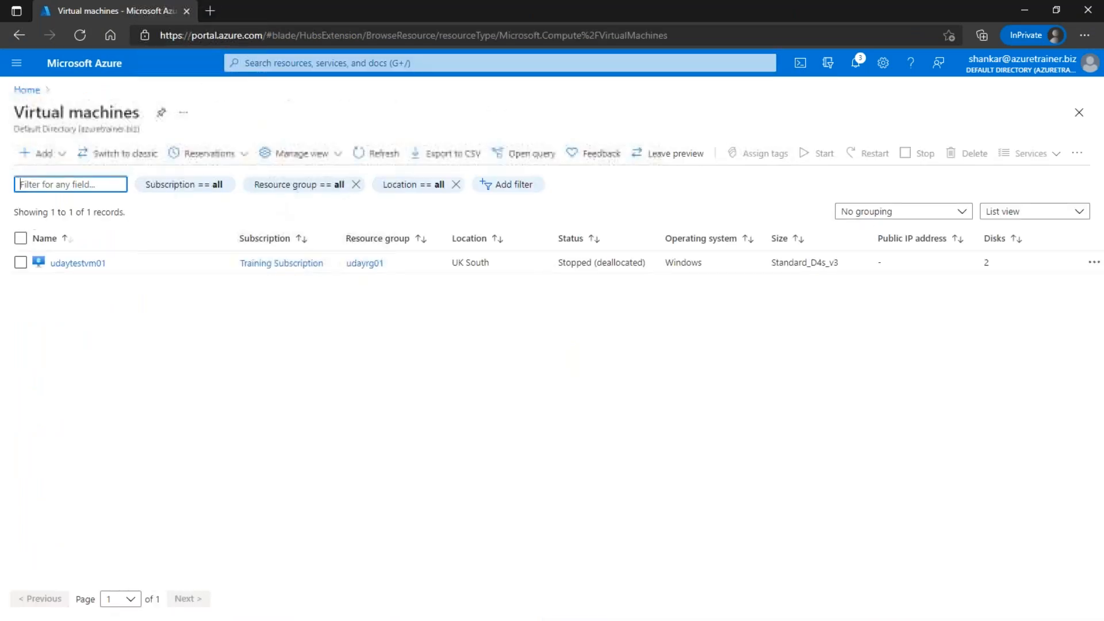
left_click(39, 158)
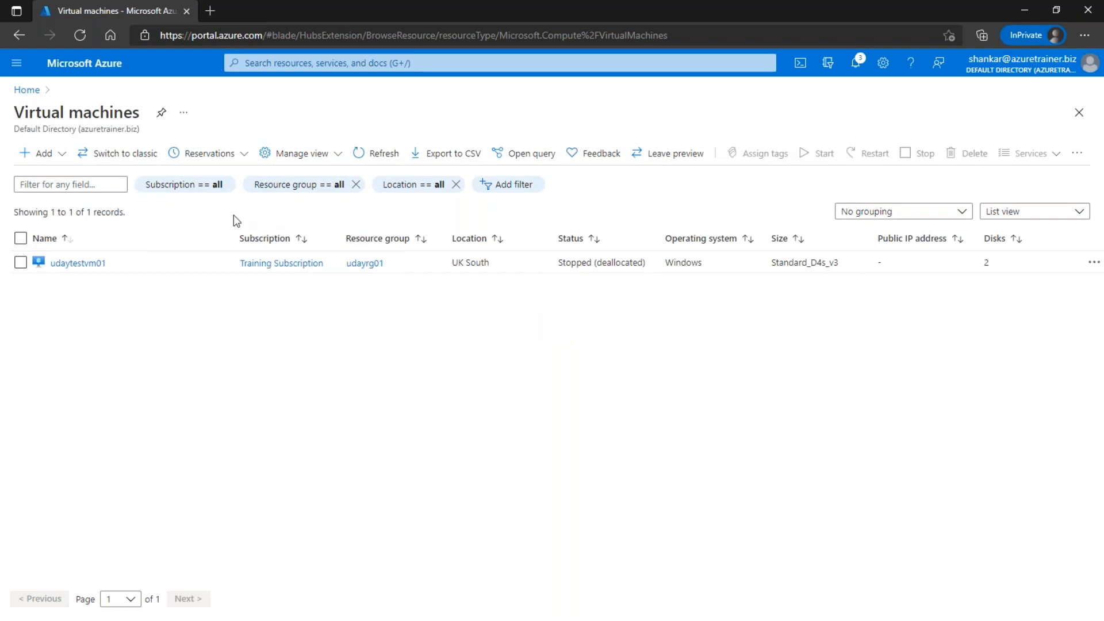
left_click(40, 154)
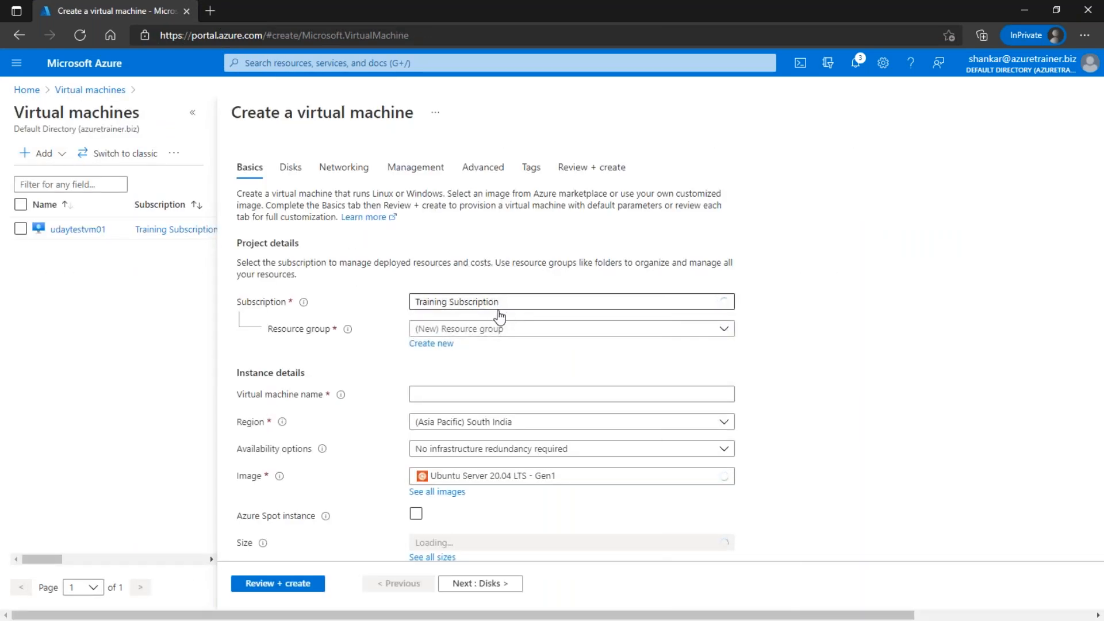
Step: Name the VM demovm01 in resource group demo01 and region East Asia
left_click(519, 328)
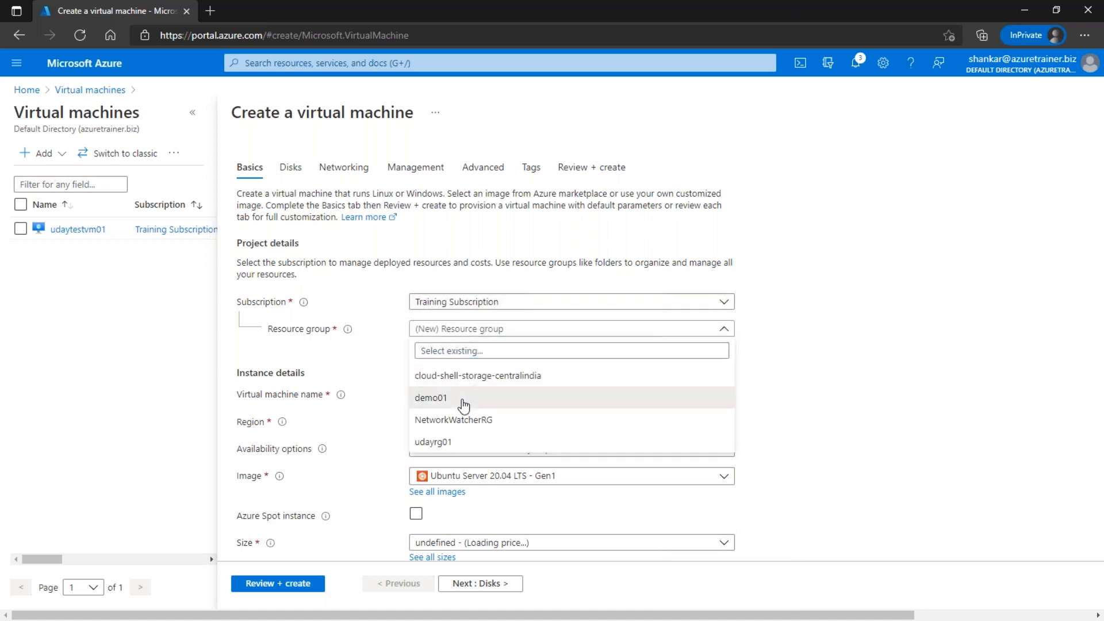
left_click(462, 403)
scroll(480, 357, "down", 1)
left_click(482, 337)
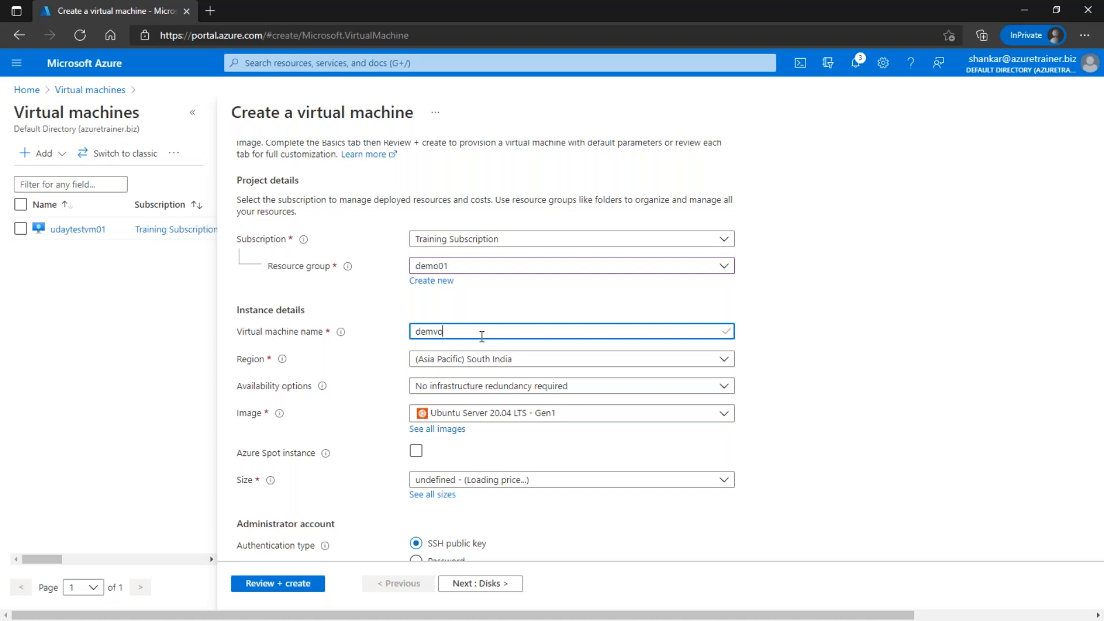
type("demovm01")
scroll(490, 332, "down", 1)
left_click(493, 294)
scroll(500, 299, "down", 1)
left_click(495, 232)
type("east")
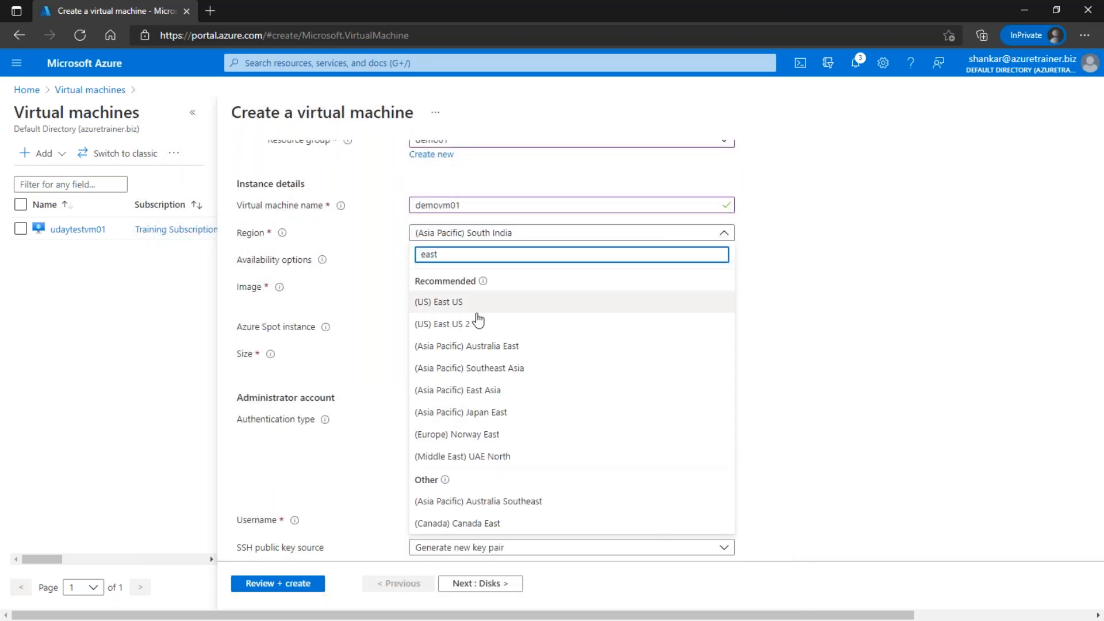
type(" asia")
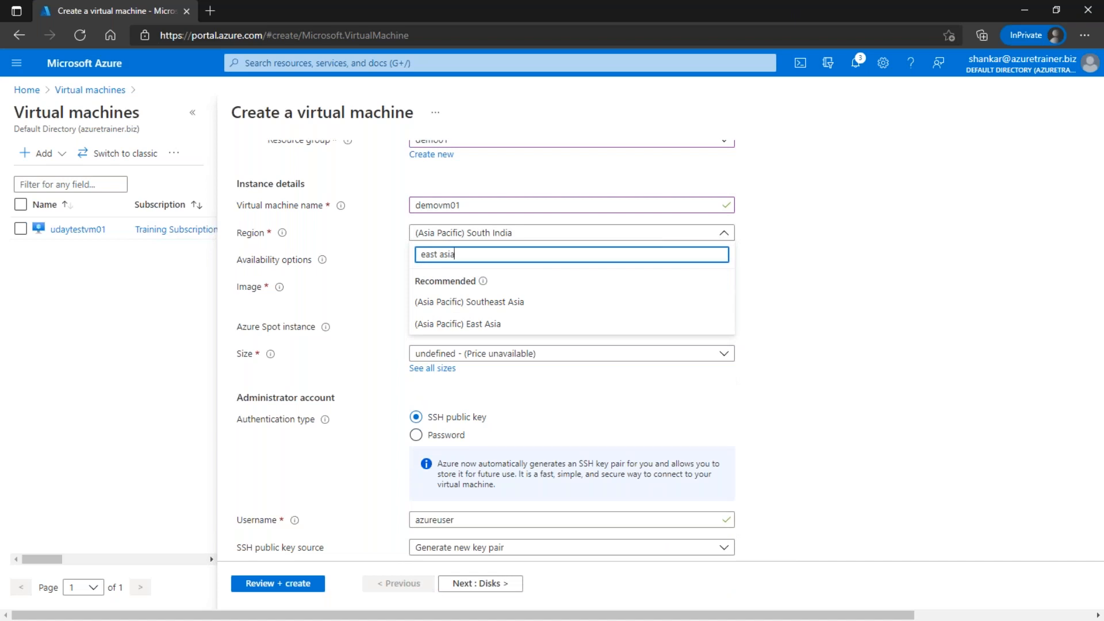
left_click(479, 324)
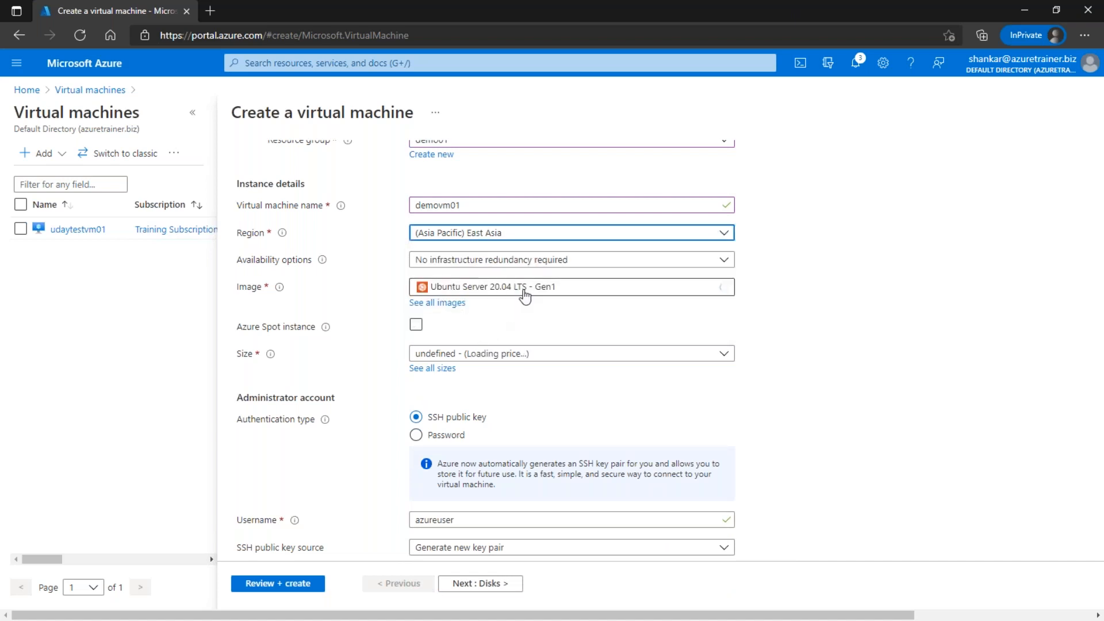
Step: Choose the Windows Server 2019 Datacenter image and list all VM sizes
left_click(522, 293)
scroll(546, 437, "down", 1)
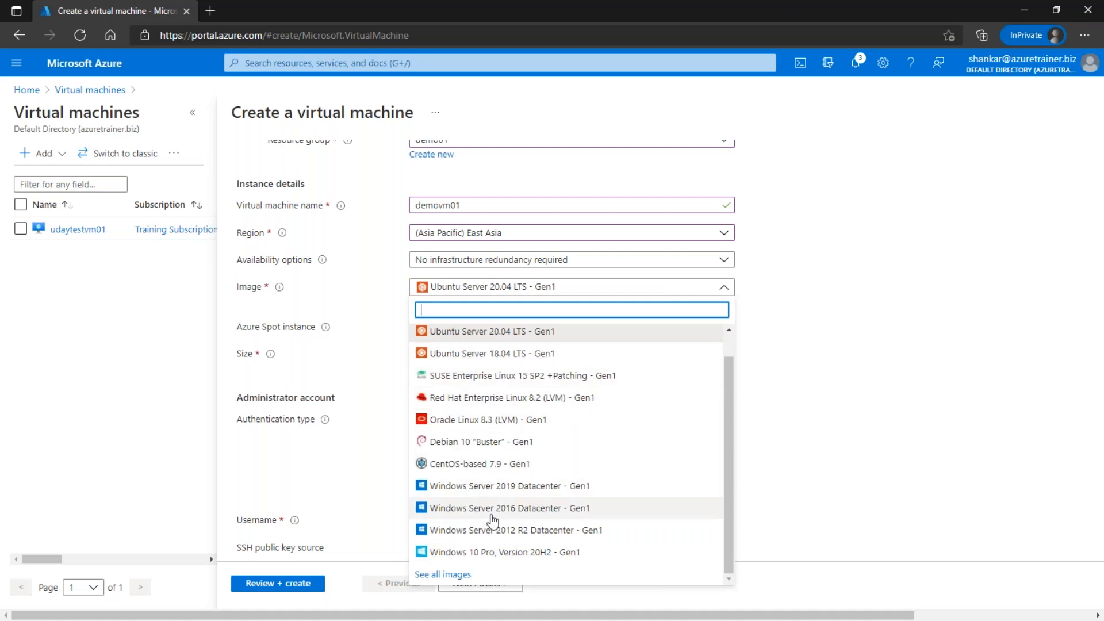
left_click(499, 486)
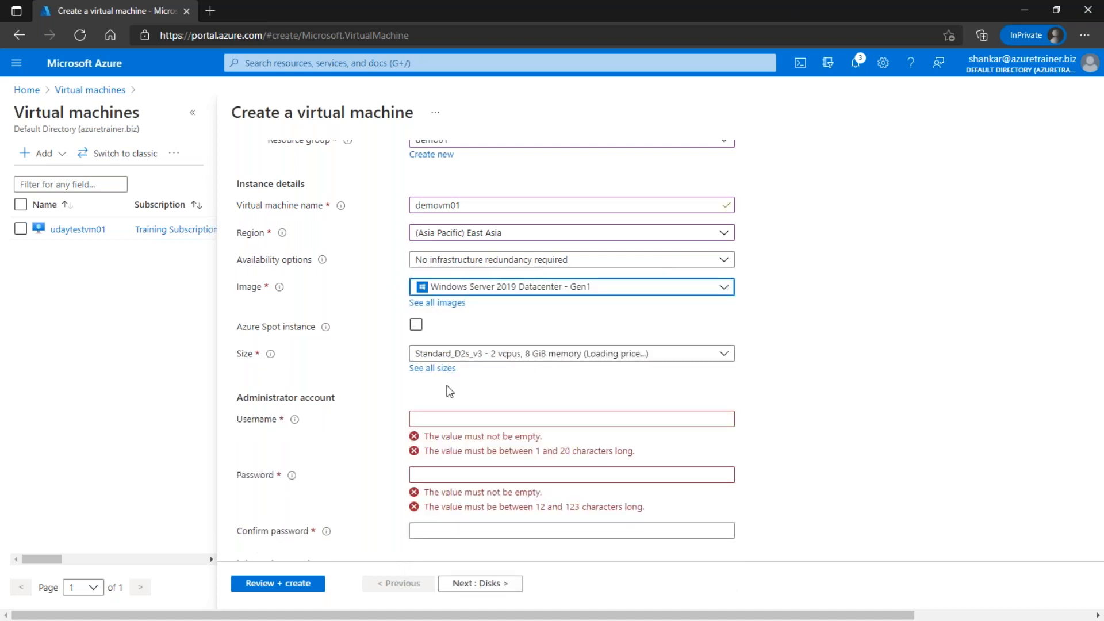
left_click(447, 370)
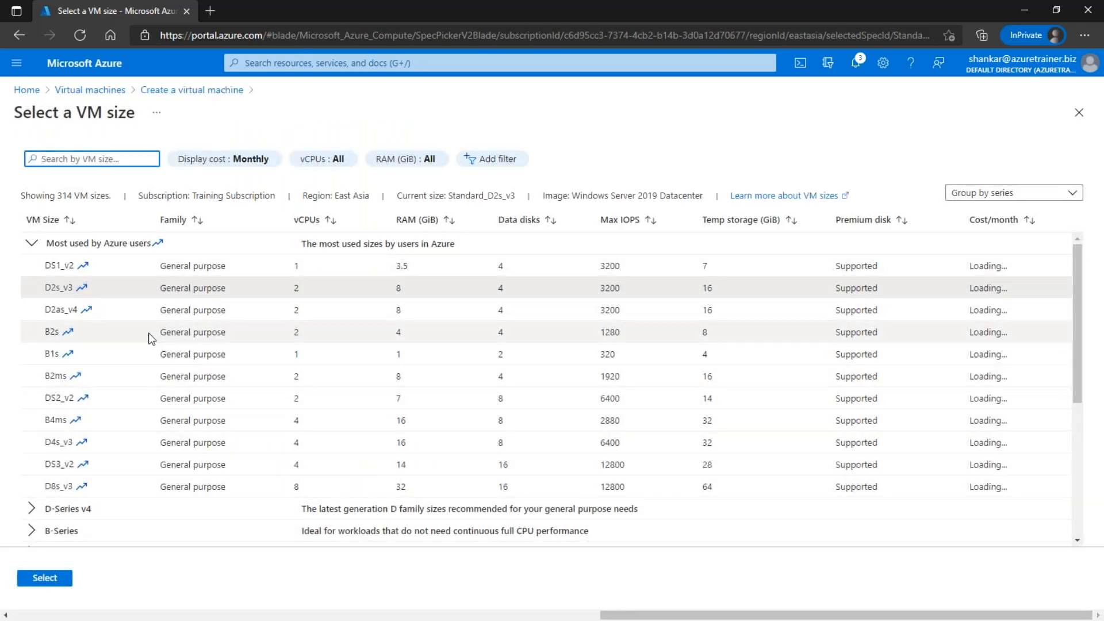
Step: Sort the 314 East Asia VM sizes by Cost/month ascending, keeping Standard_D2s_v3 selected
scroll(156, 374, "down", 2)
scroll(165, 450, "up", 2)
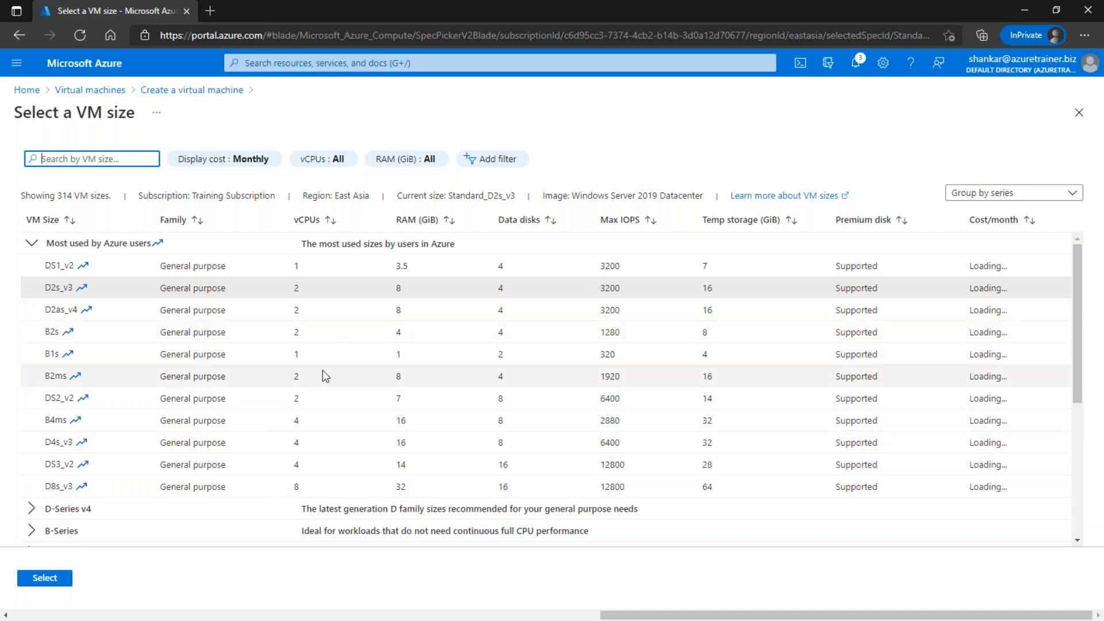
scroll(233, 370, "down", 1)
scroll(296, 298, "up", 1)
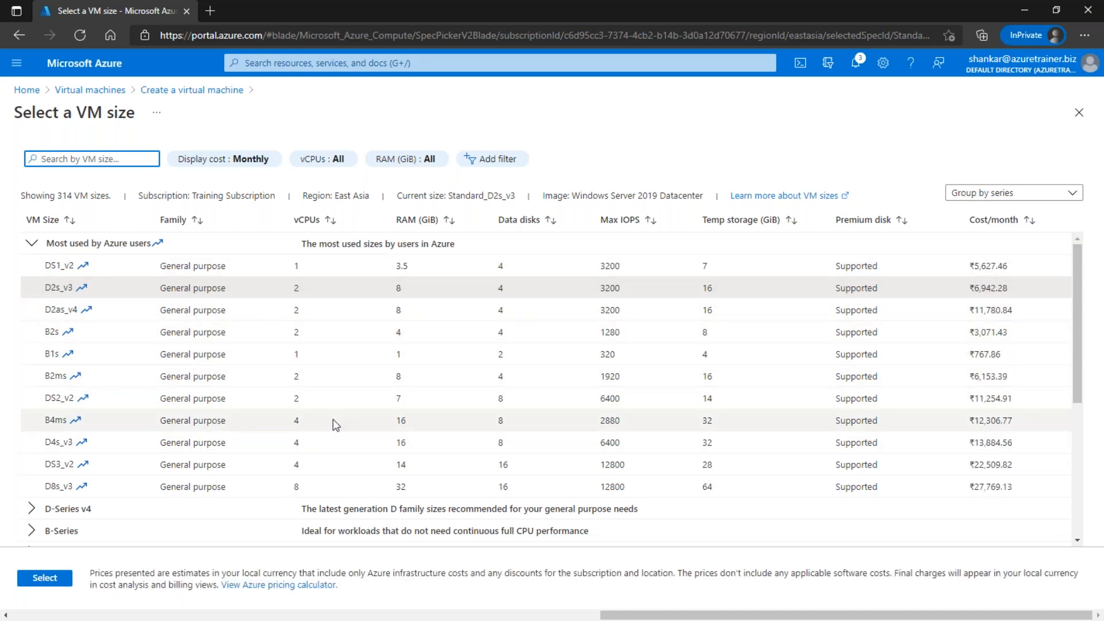
scroll(347, 388, "down", 1)
scroll(147, 422, "up", 2)
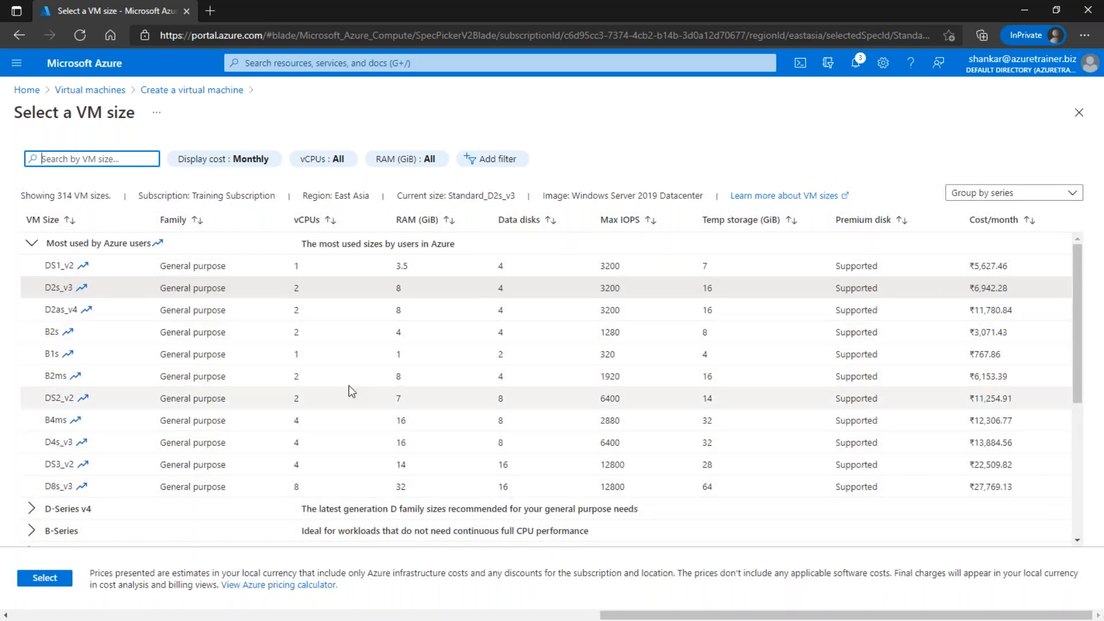
scroll(298, 414, "down", 2)
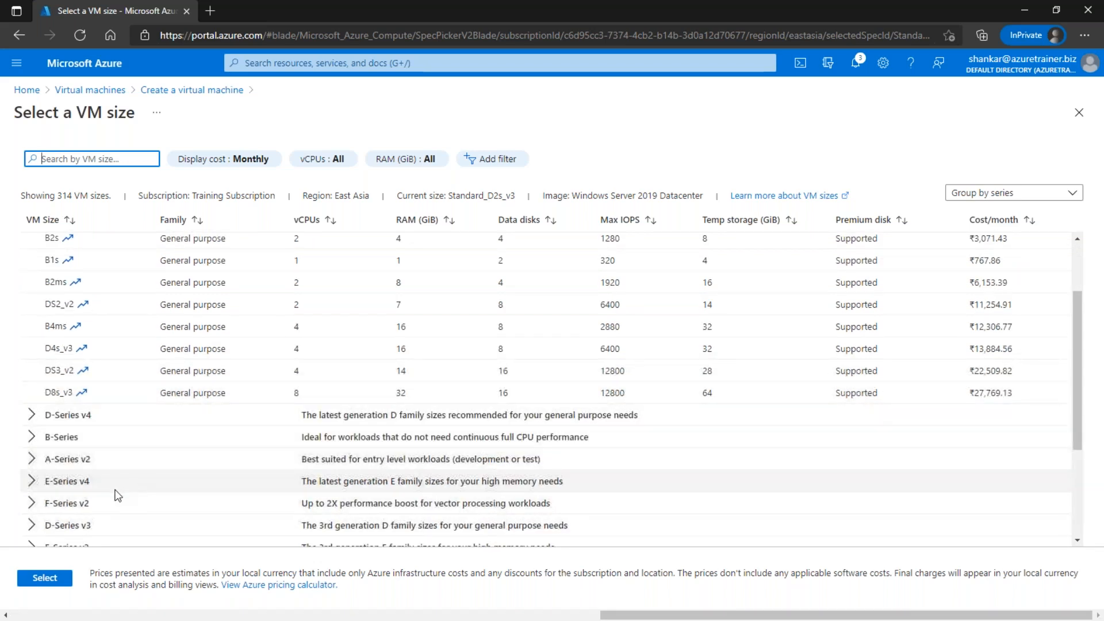
scroll(115, 477, "down", 2)
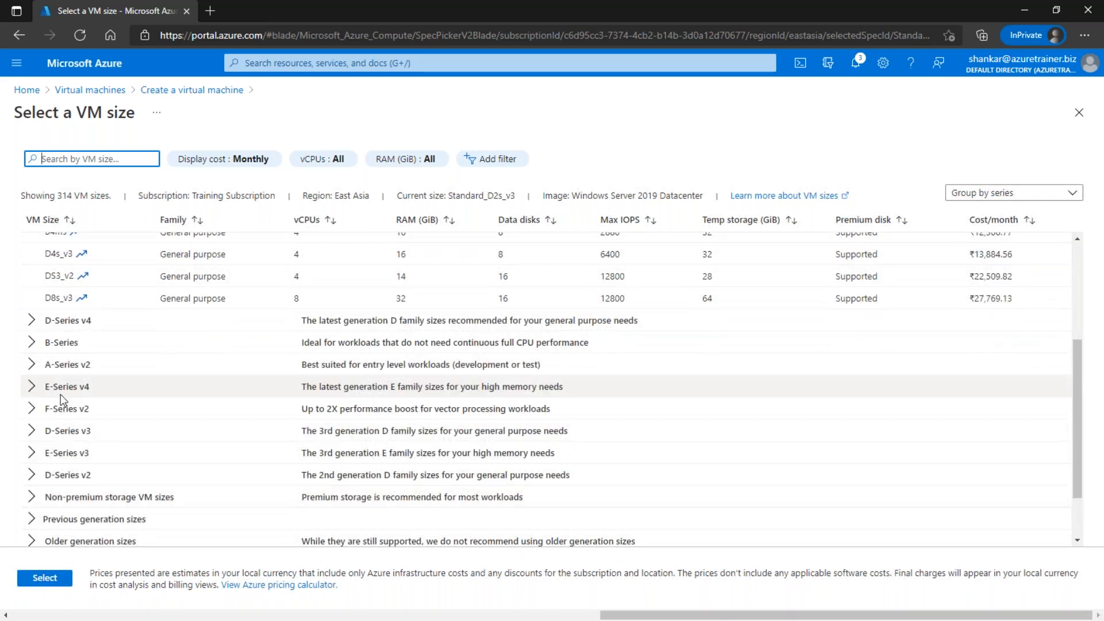
scroll(82, 395, "up", 4)
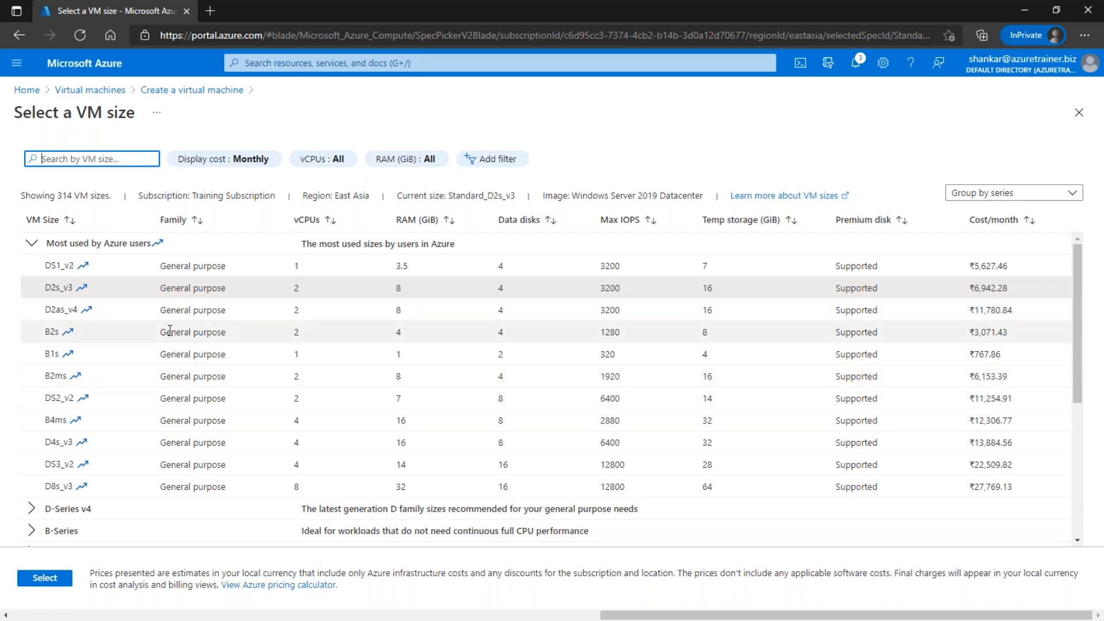
left_click(999, 224)
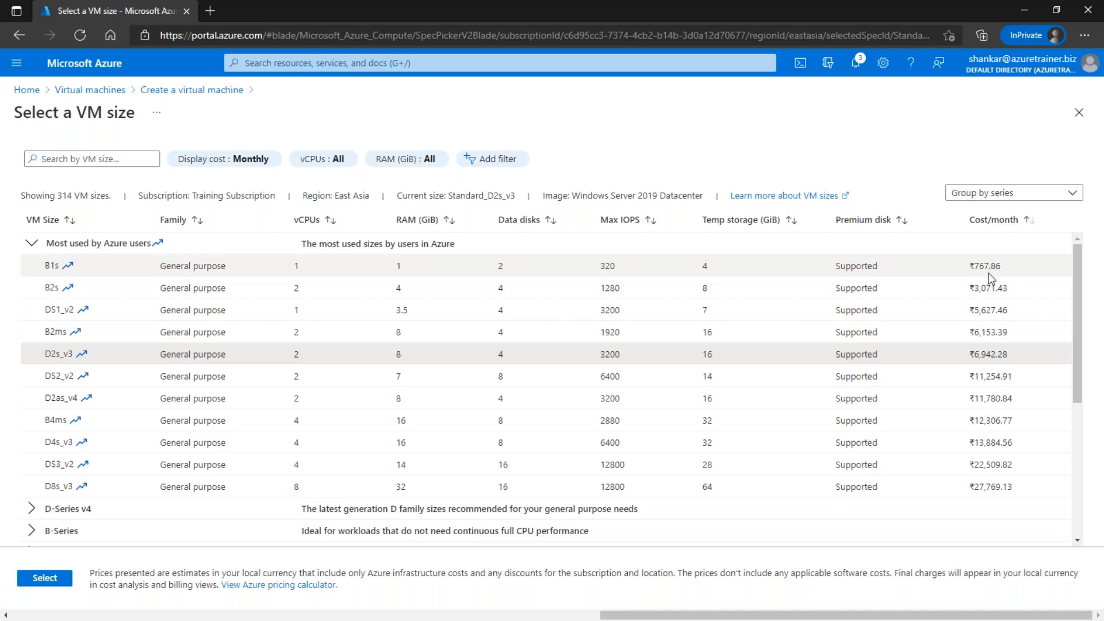
scroll(989, 357, "down", 3)
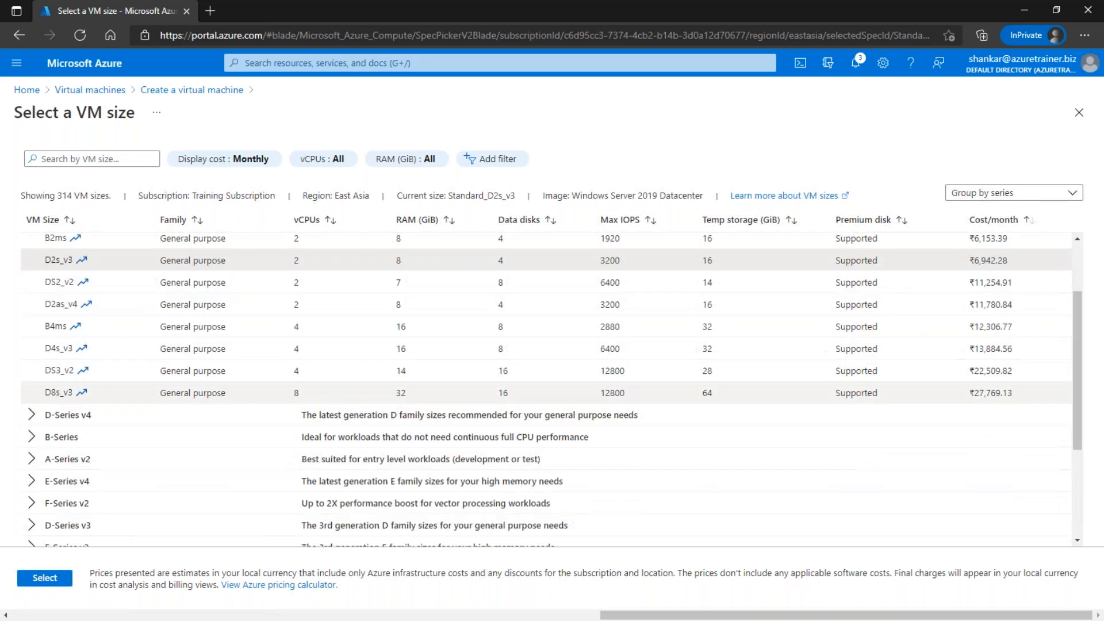
scroll(897, 429, "up", 1)
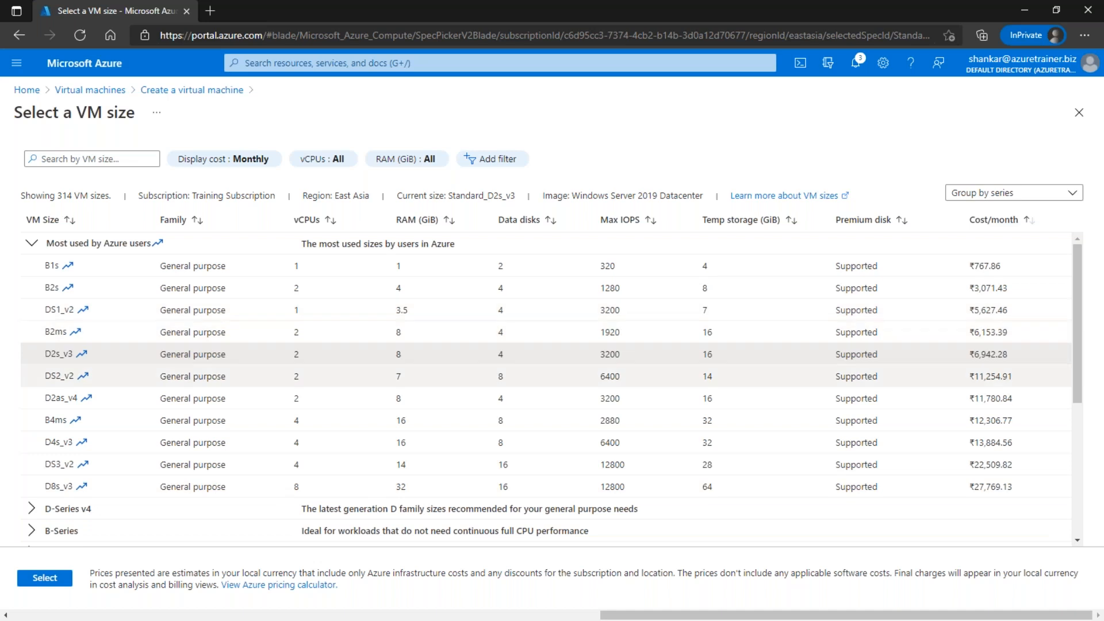
Step: Keep Standard_D2s_v3 as the VM size and set the administrator username to azureuser
left_click(44, 578)
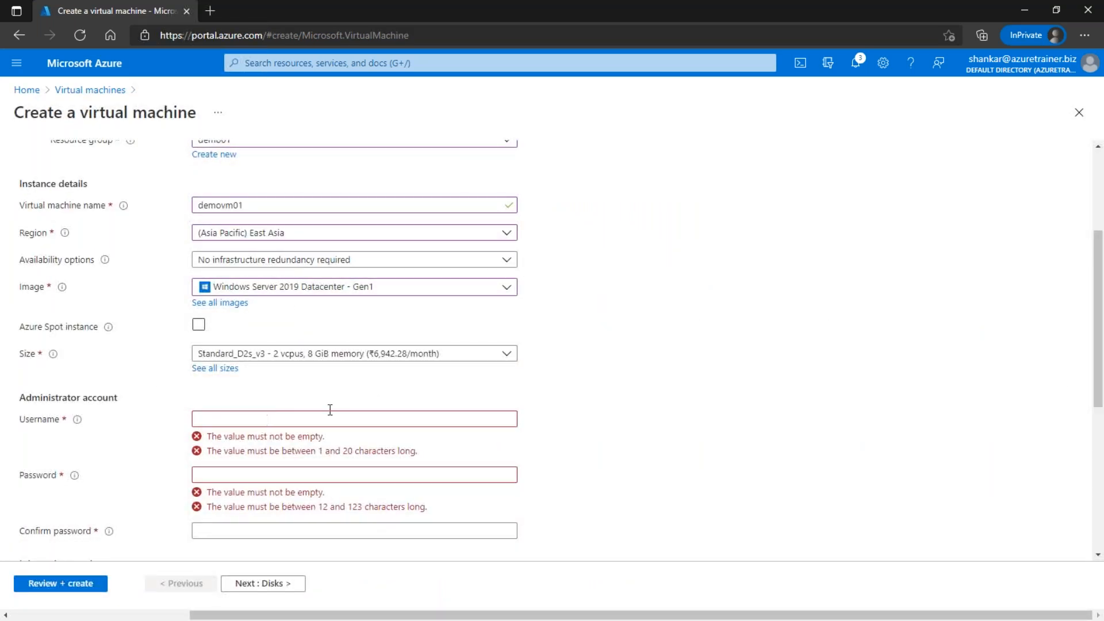
left_click(266, 421)
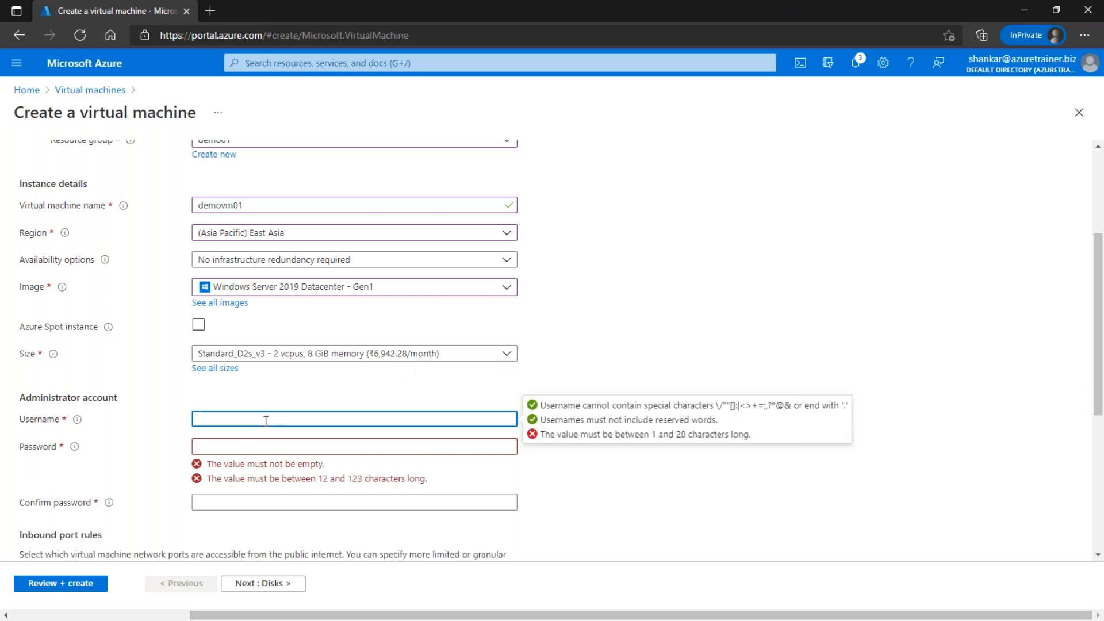
type("azureuser")
key("Tab")
Step: Retype the administrator password and its confirmation so both fields match
type("P")
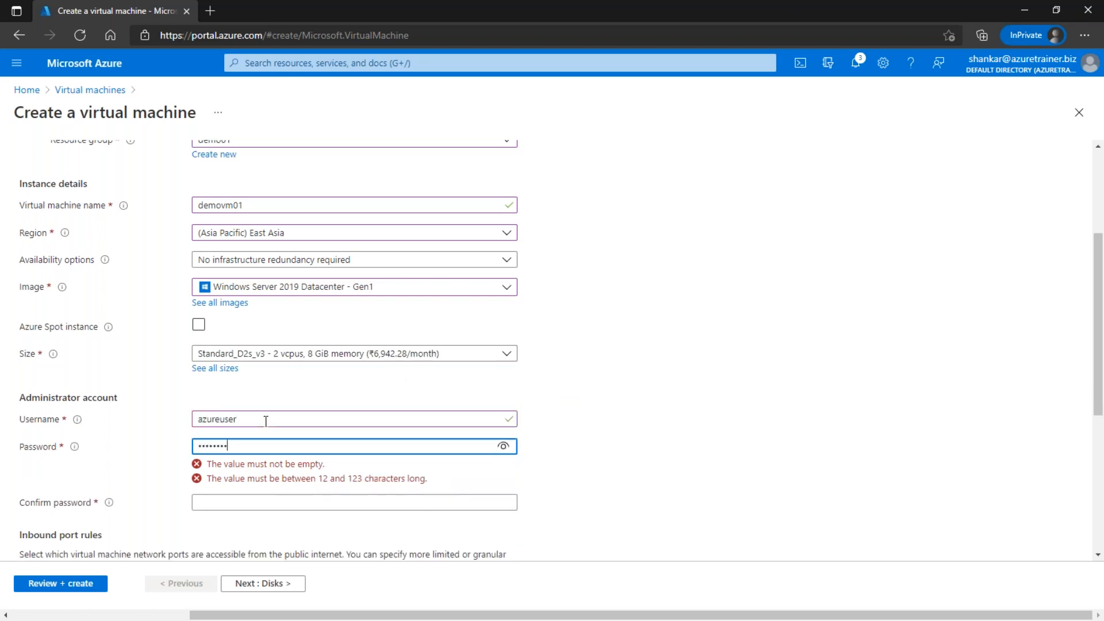
key("Tab")
type("Pa")
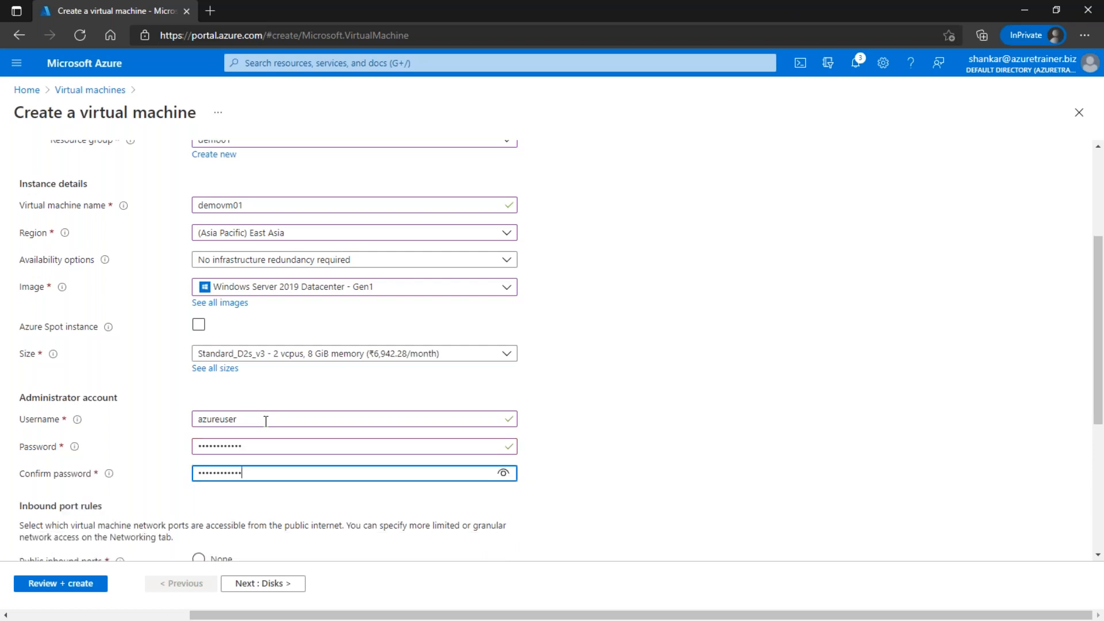
scroll(443, 348, "down", 2)
key("ctrl+a")
type("P")
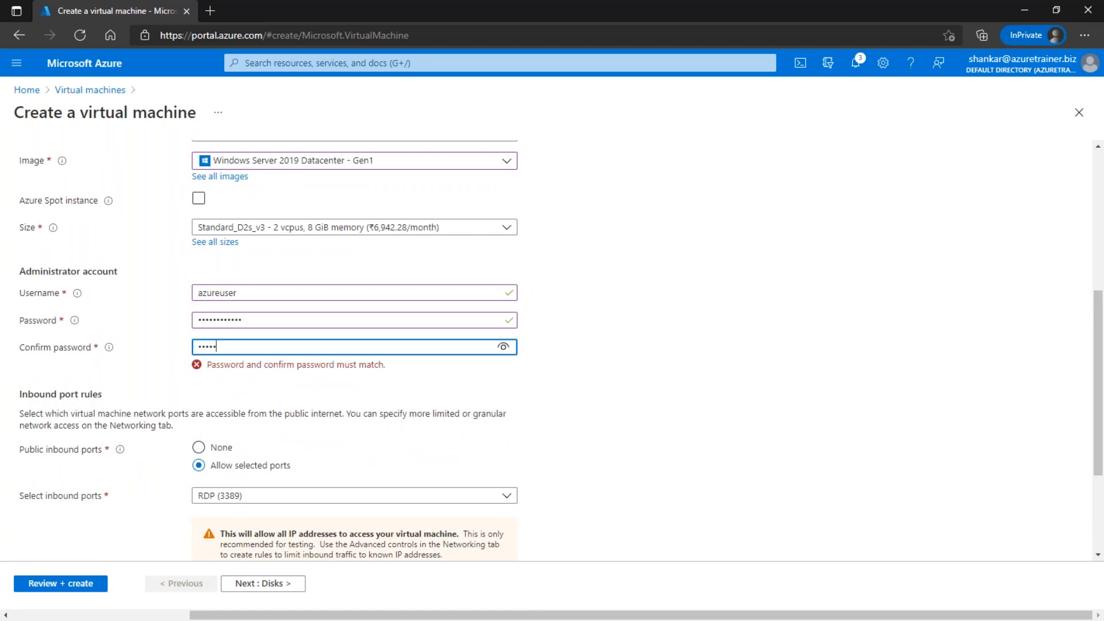
left_click(281, 321)
left_click_drag(281, 325, 160, 321)
type("•••••••••••")
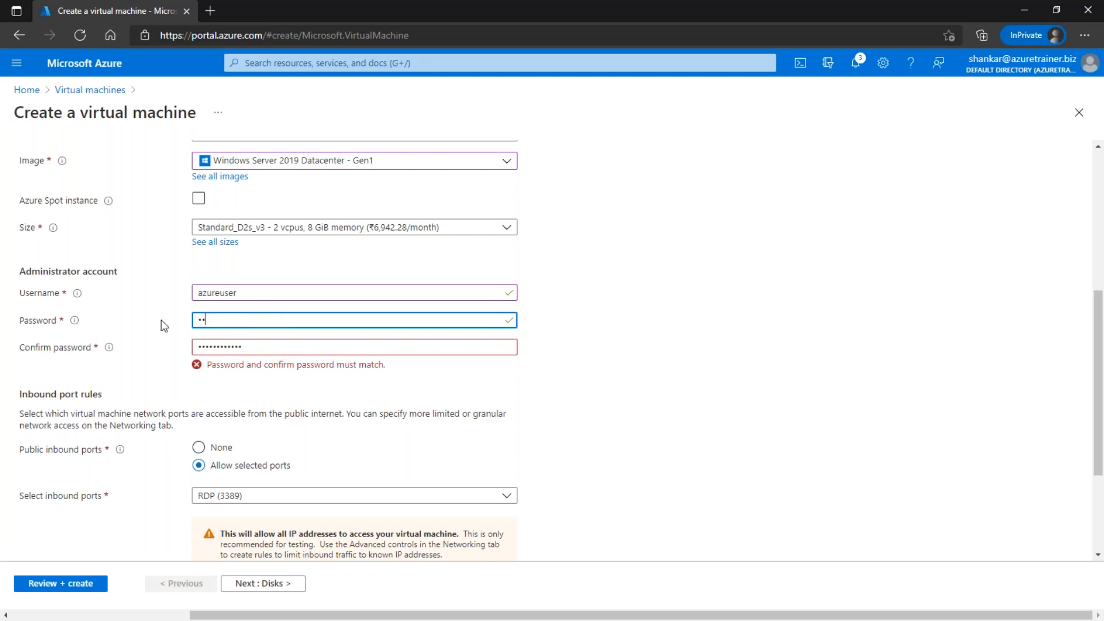
type("•")
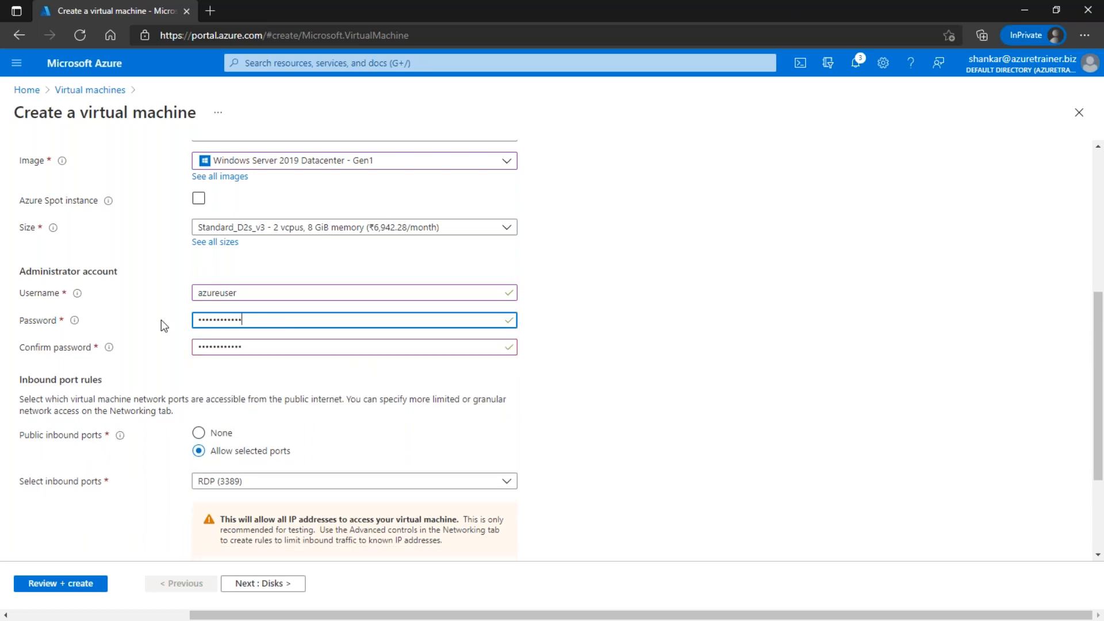
scroll(285, 392, "down", 2)
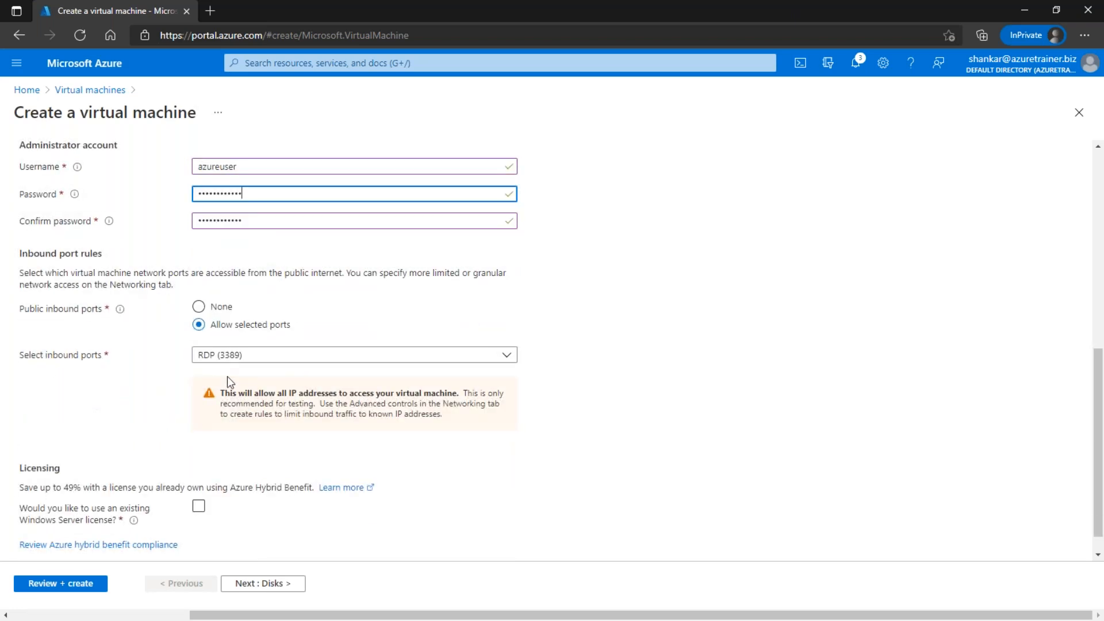
scroll(236, 384, "down", 1)
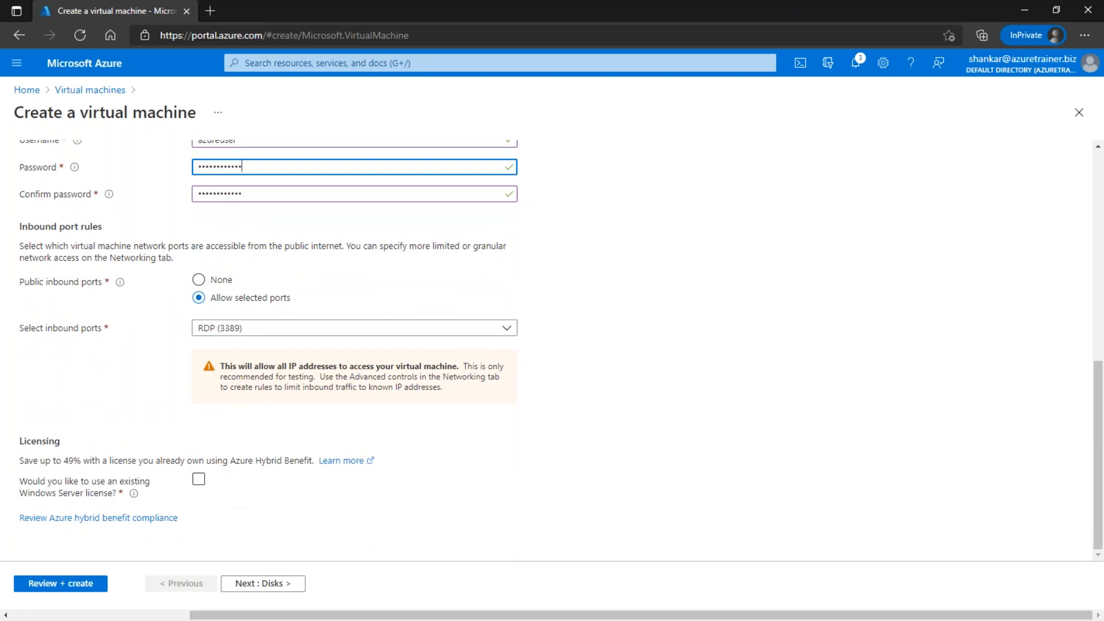
Step: On the Disks step, add a first new 64 GiB Premium SSD data disk, demovm01_DataDisk_0
left_click(268, 584)
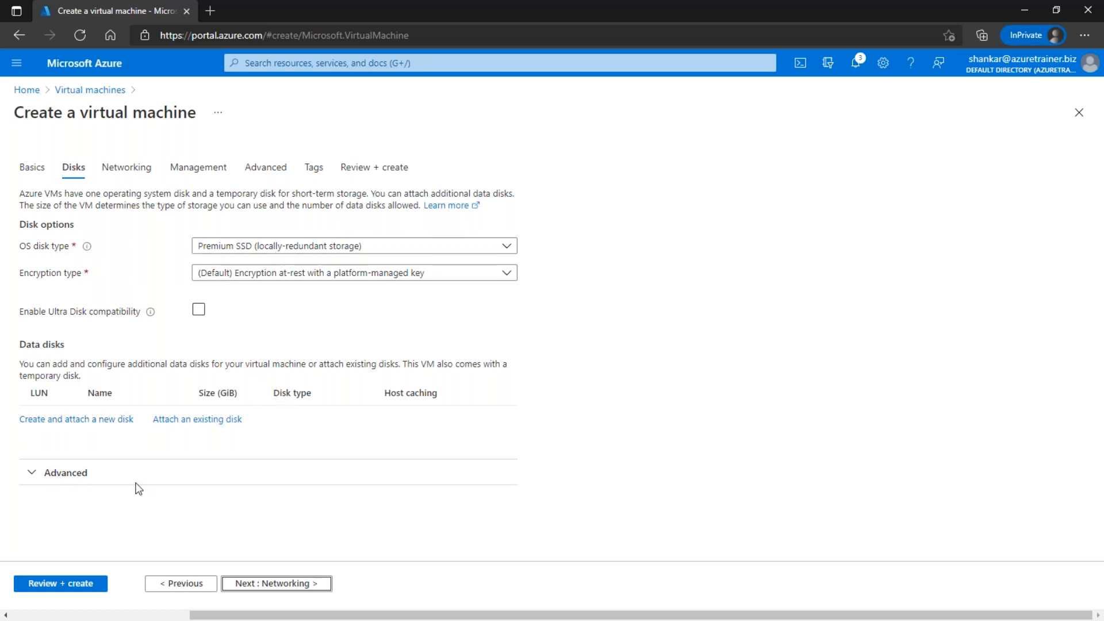
left_click(49, 424)
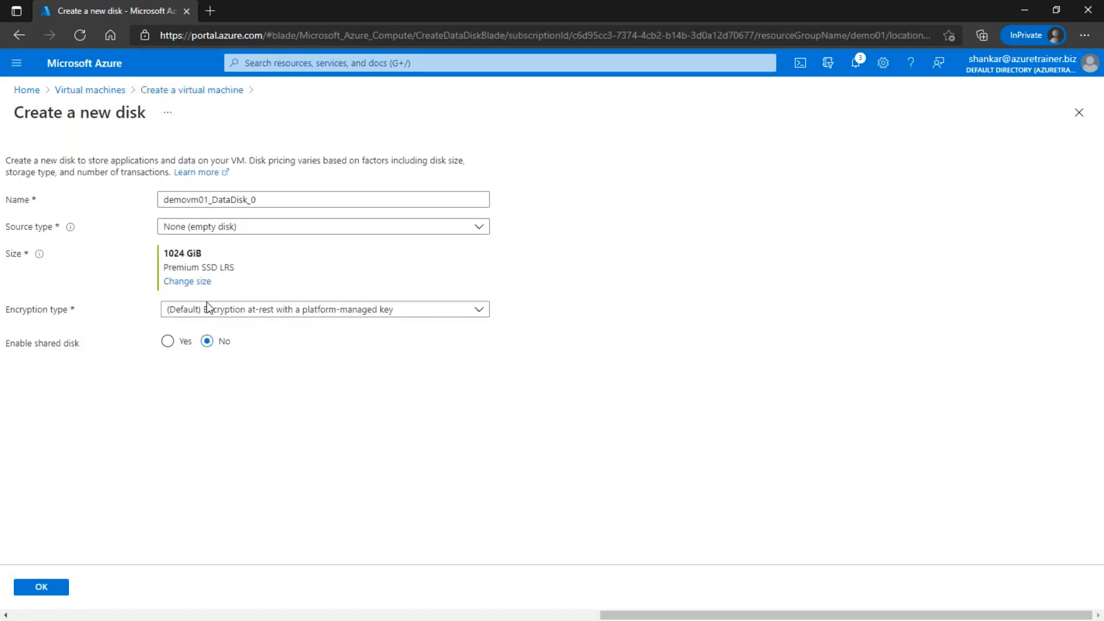
left_click(186, 281)
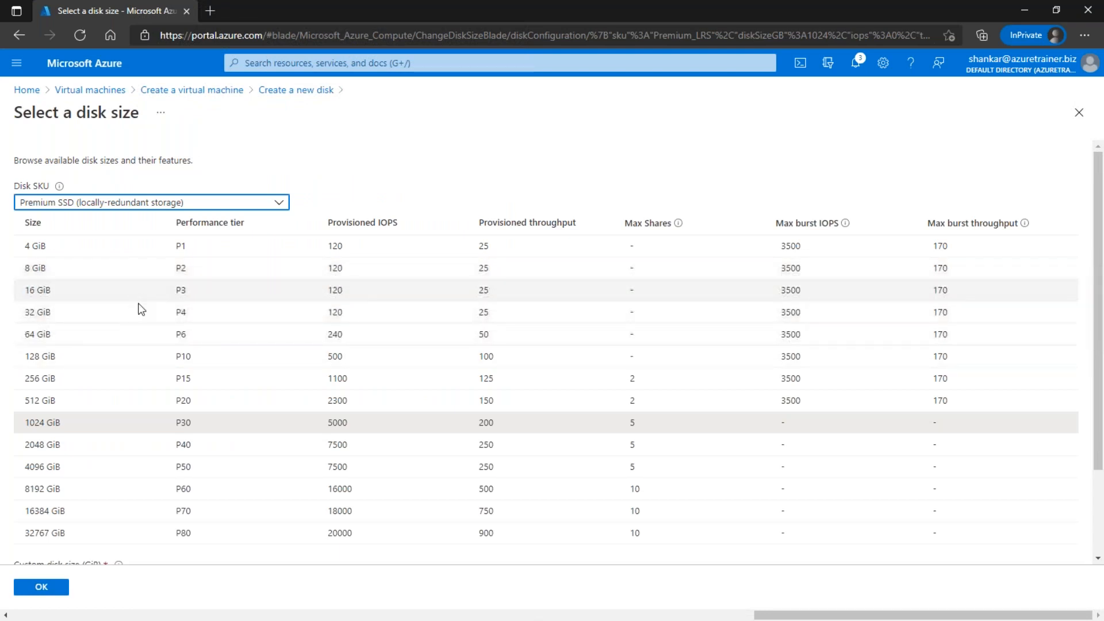
left_click(195, 334)
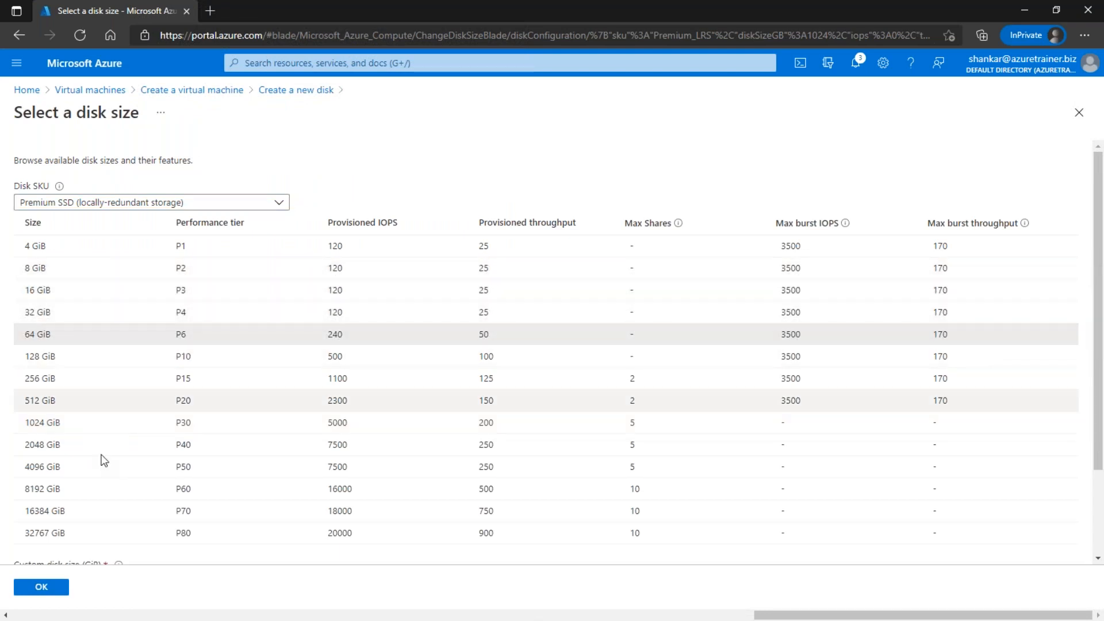
left_click(41, 586)
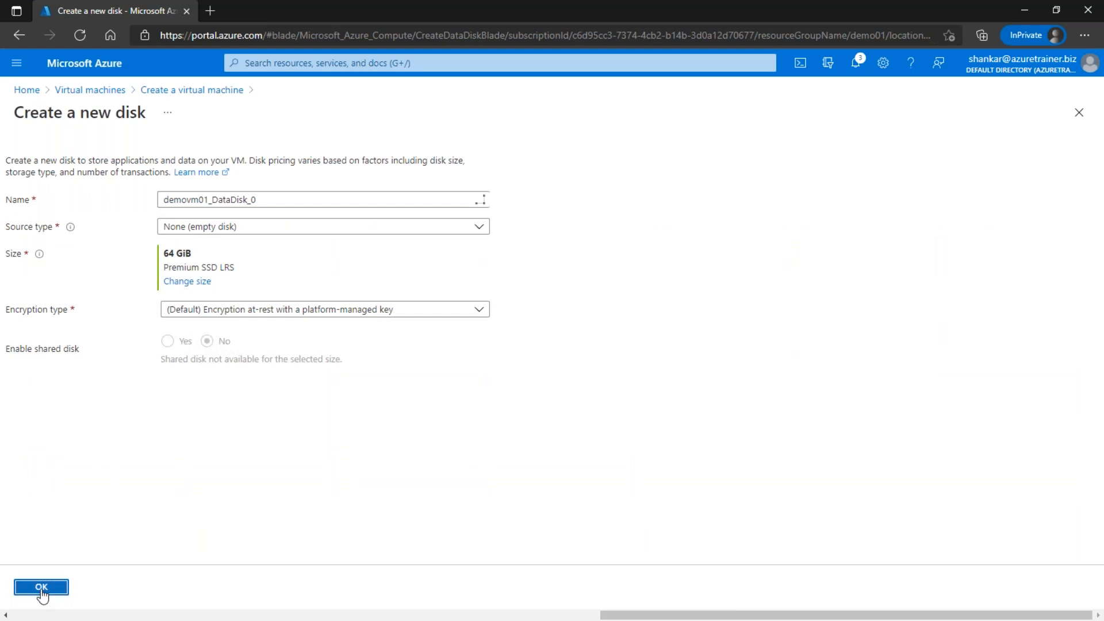
left_click(40, 588)
Step: Add a second new 64 GiB Premium SSD data disk, demovm01_DataDisk_1
left_click(102, 441)
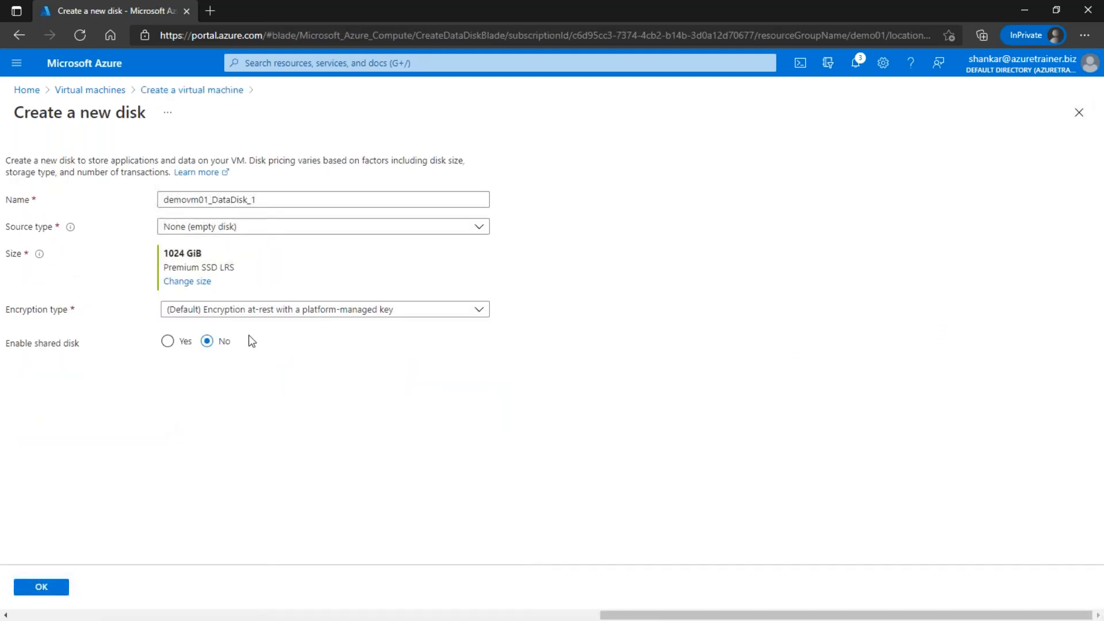
left_click(194, 282)
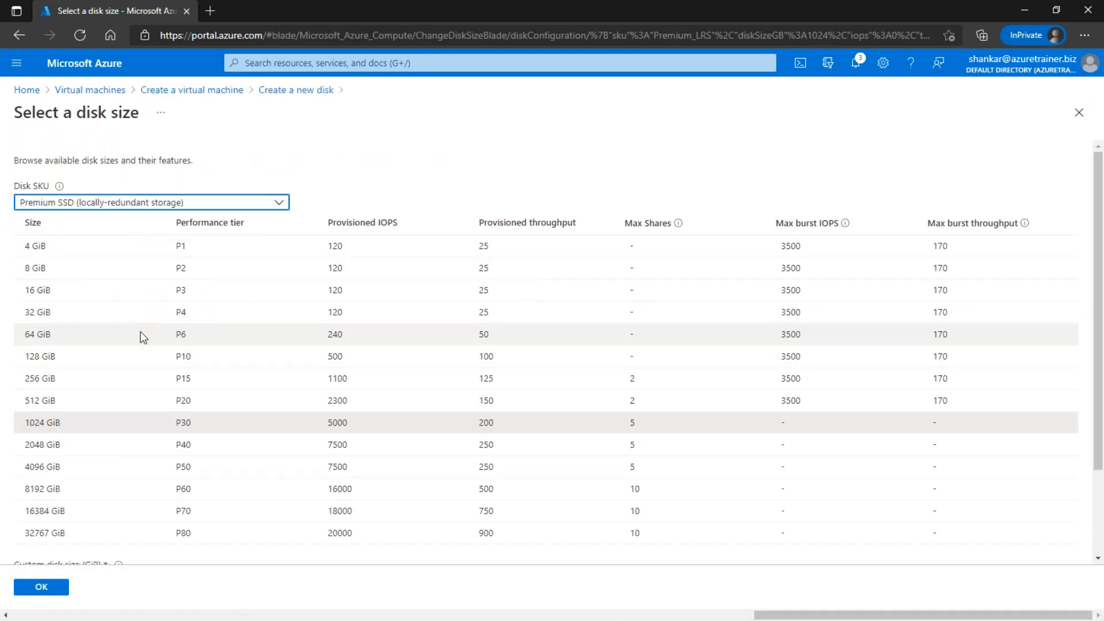
left_click(157, 332)
left_click(42, 586)
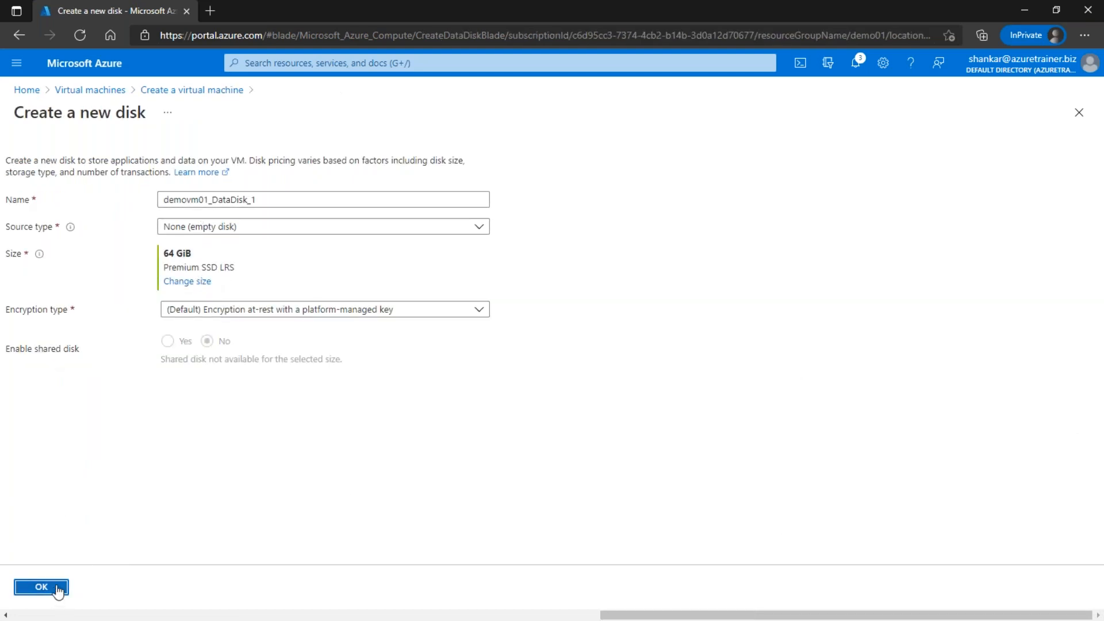
left_click(55, 592)
left_click(321, 247)
left_click(701, 237)
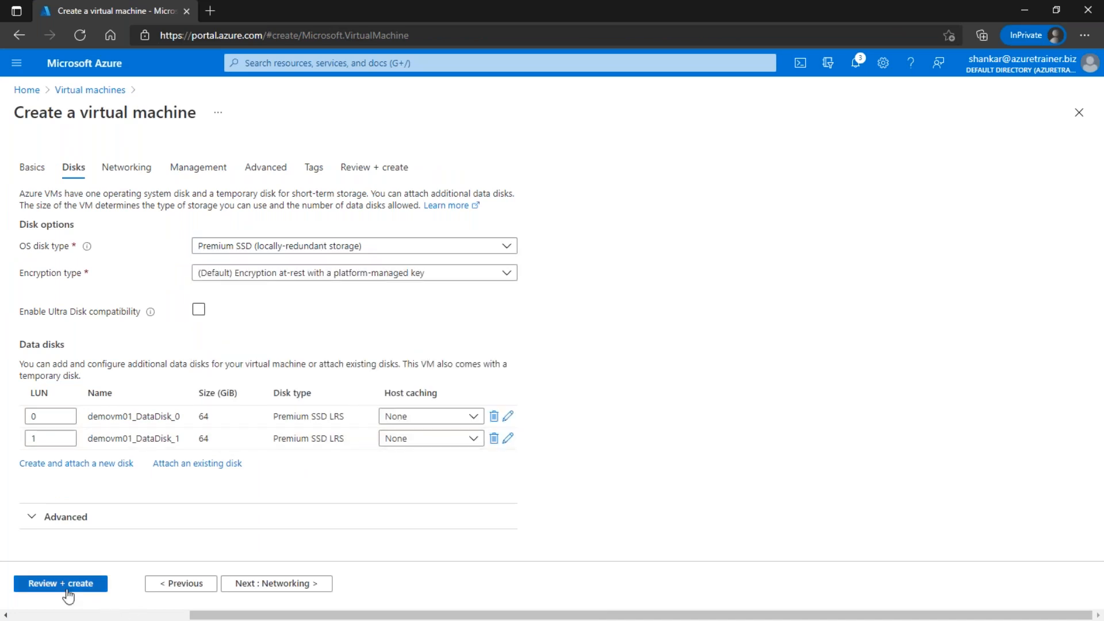
Step: Keep networking on demovnet01, subnet 10.2.0.0/24, with RDP (3389) as the allowed inbound port
left_click(276, 584)
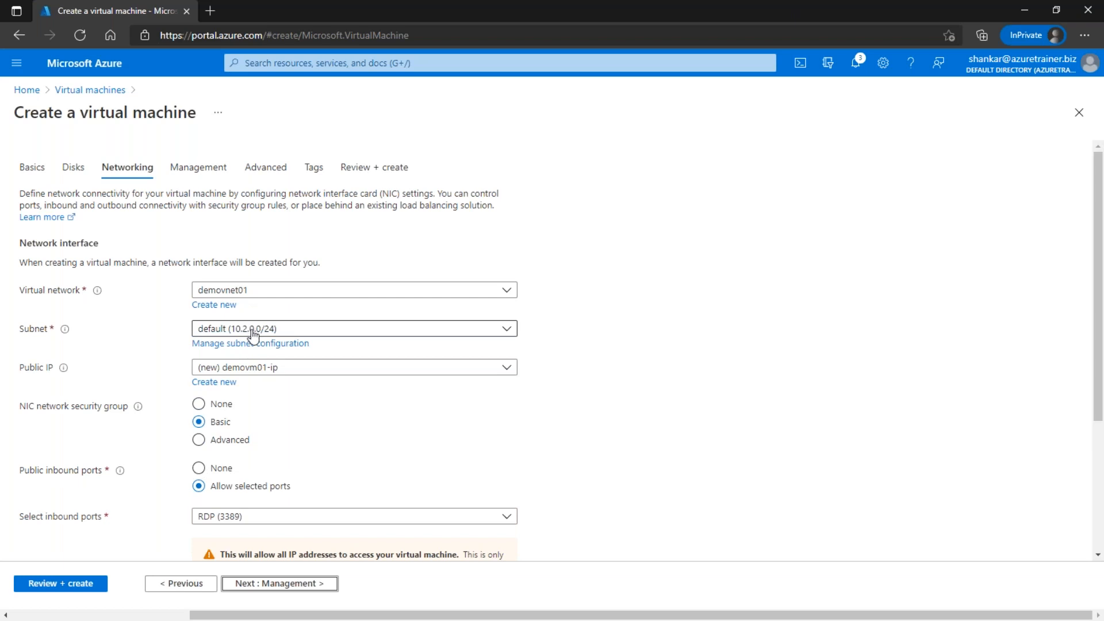
scroll(455, 367, "down", 1)
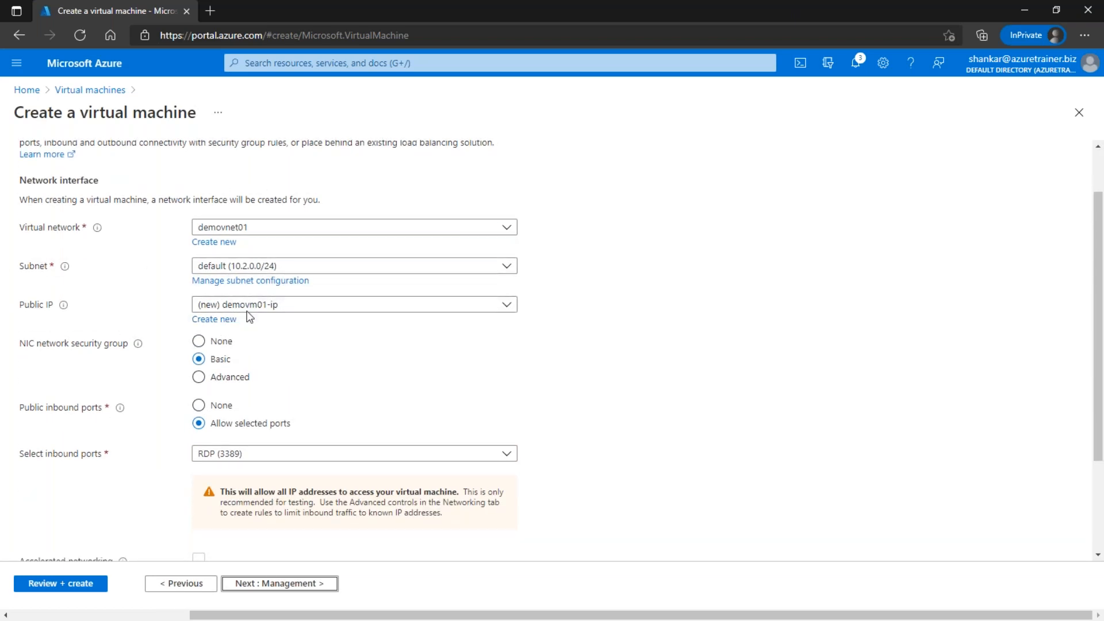
scroll(319, 316, "down", 1)
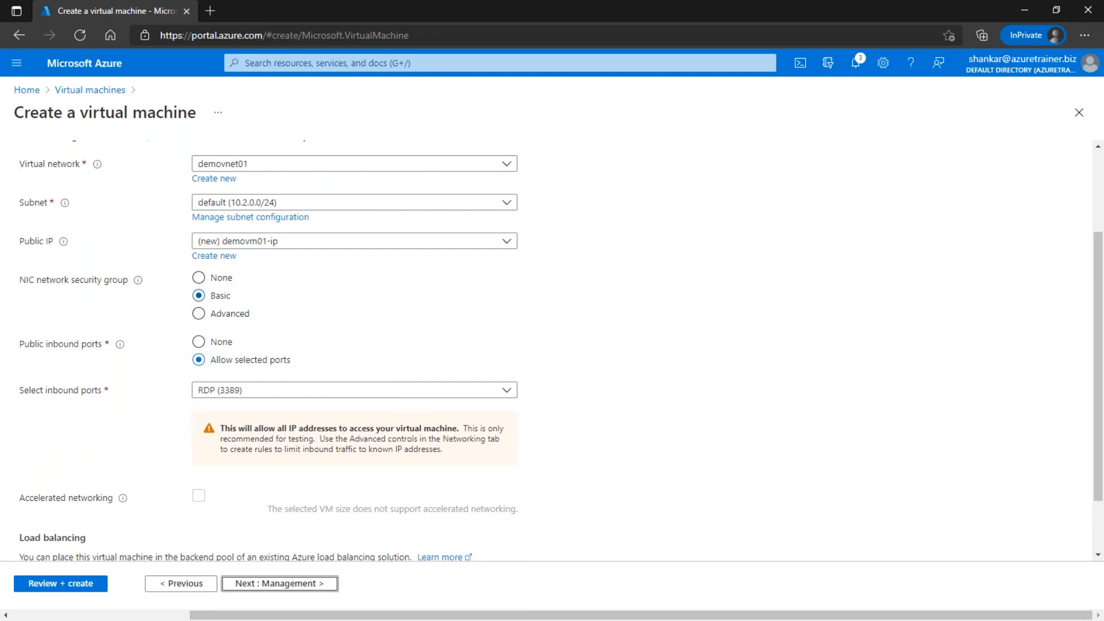
left_click(239, 396)
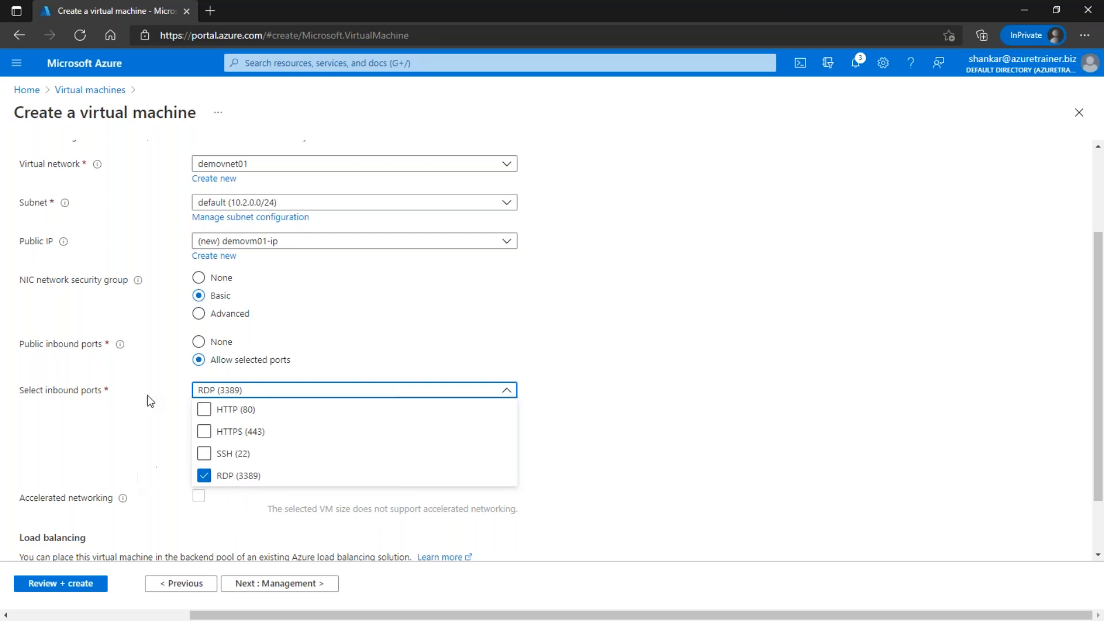
left_click(144, 434)
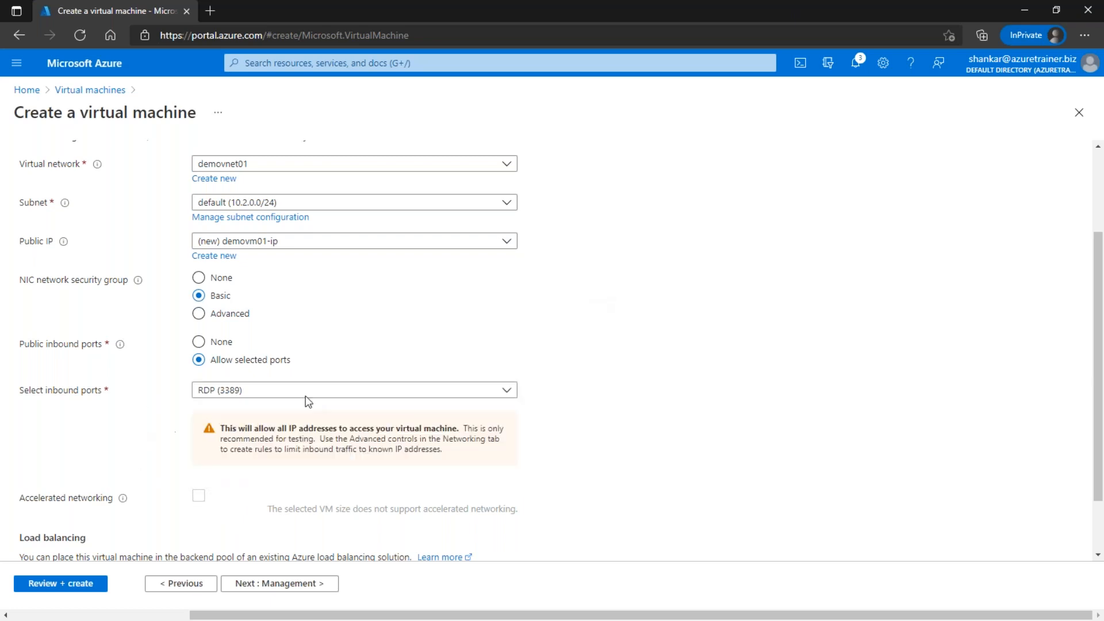
scroll(470, 389, "down", 1)
Step: Skip Management, Advanced and Tags, pass validation at 9.5100 INR/hr, and submit demovm01 for creation
left_click(290, 583)
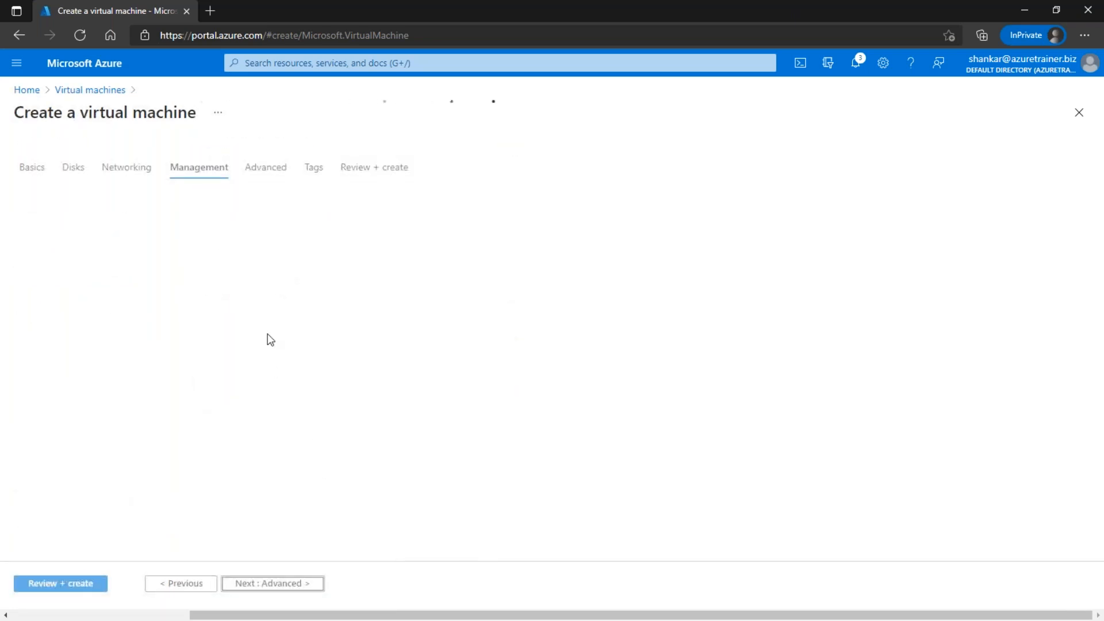
left_click(270, 583)
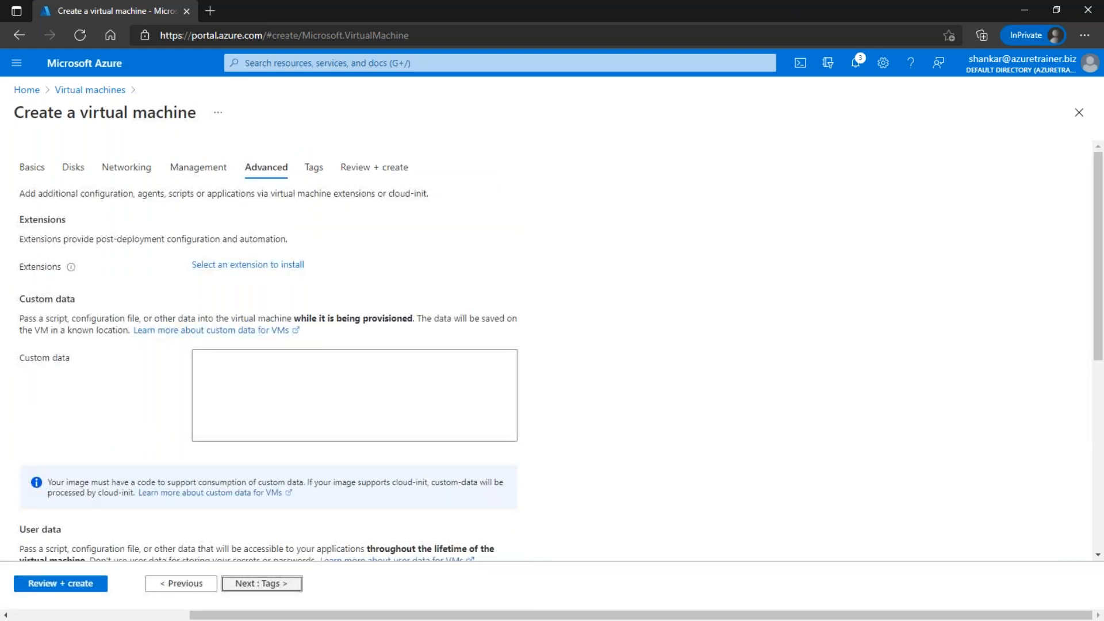
left_click(262, 583)
left_click(61, 584)
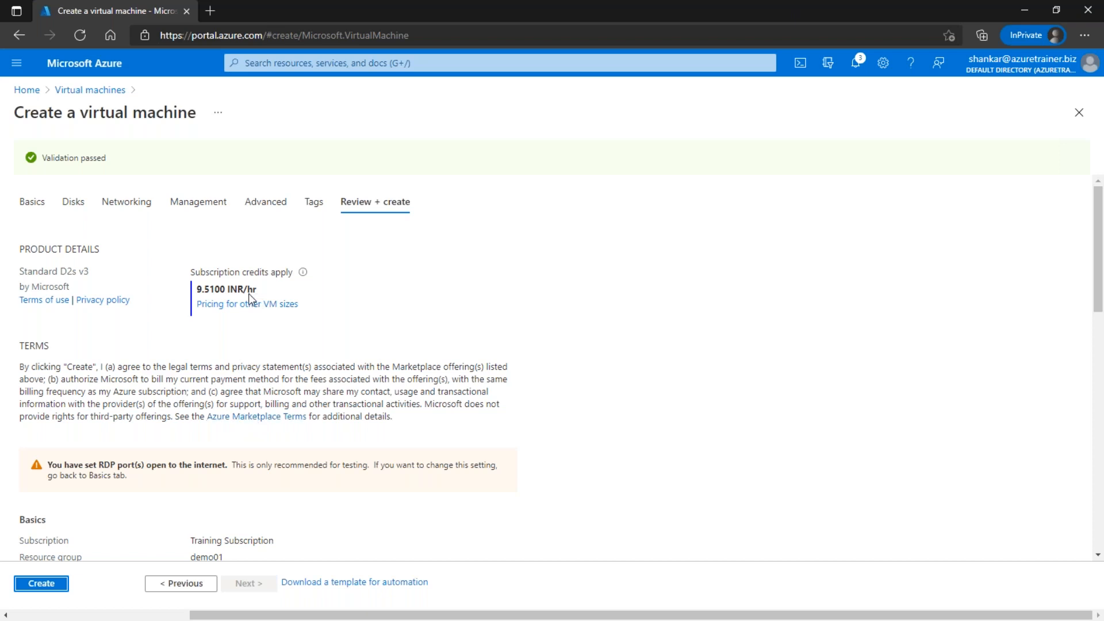
scroll(271, 289, "down", 7)
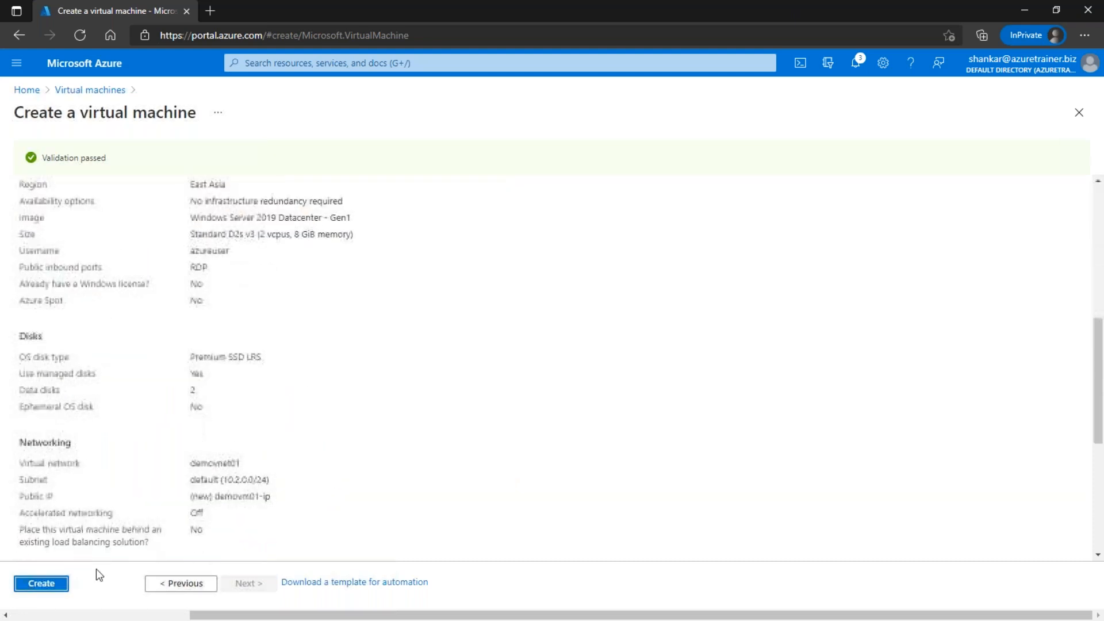
left_click(44, 583)
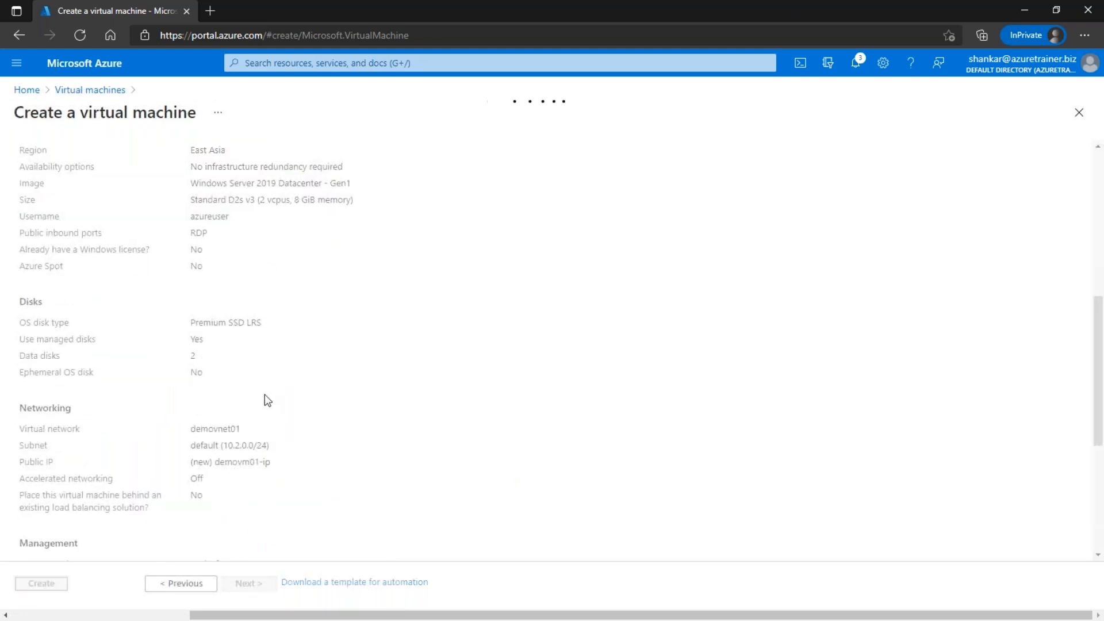